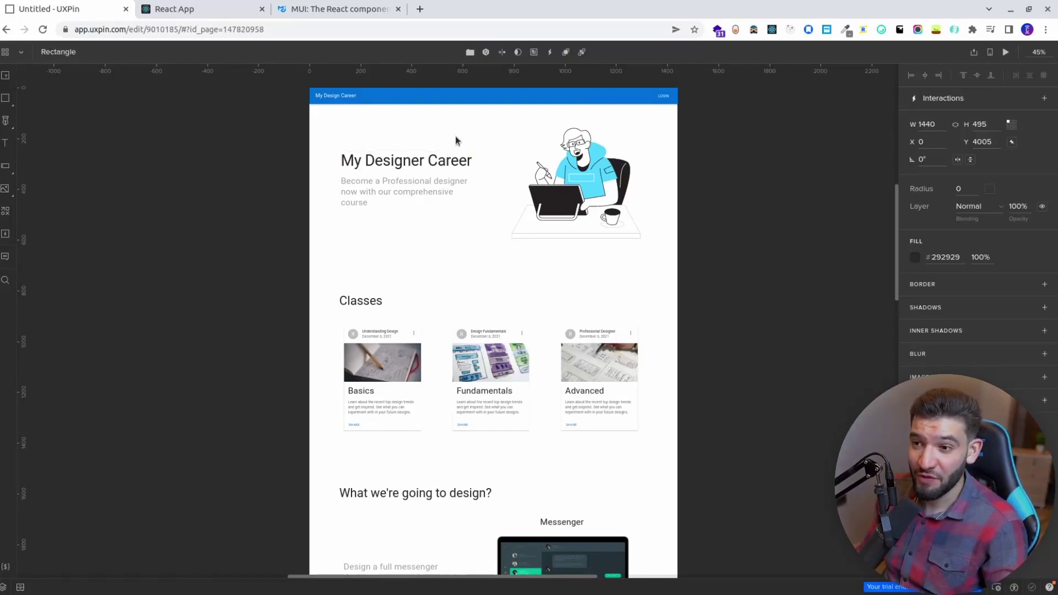
# - Switch to the React App tab showing the running localhost:3000 landing page
pyautogui.click(208, 12)
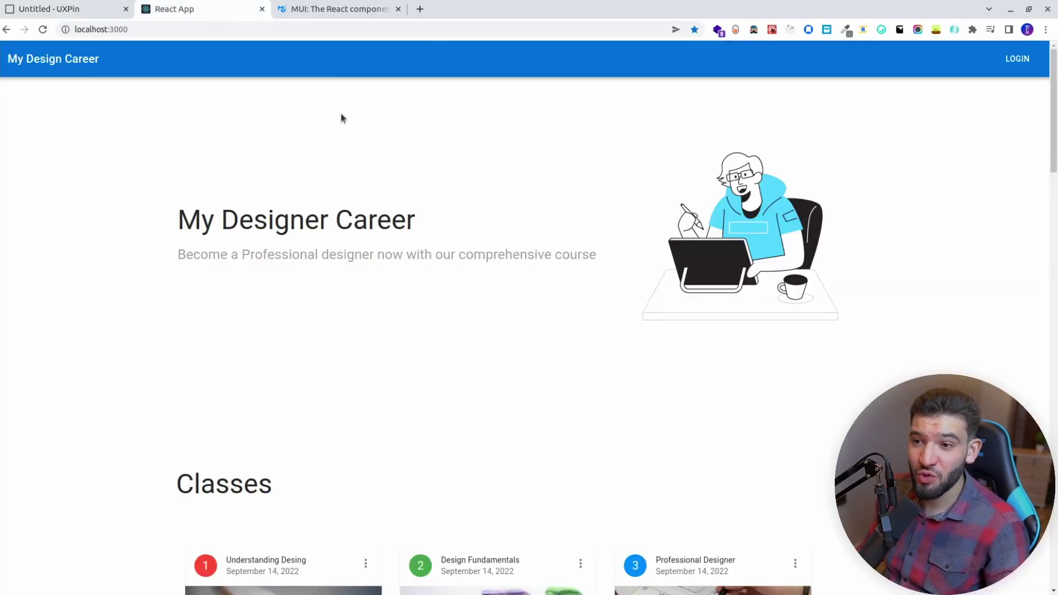
# - Look over the React App landing page, then switch to the MUI homepage tab
pyautogui.scroll(-15, 396, 209)
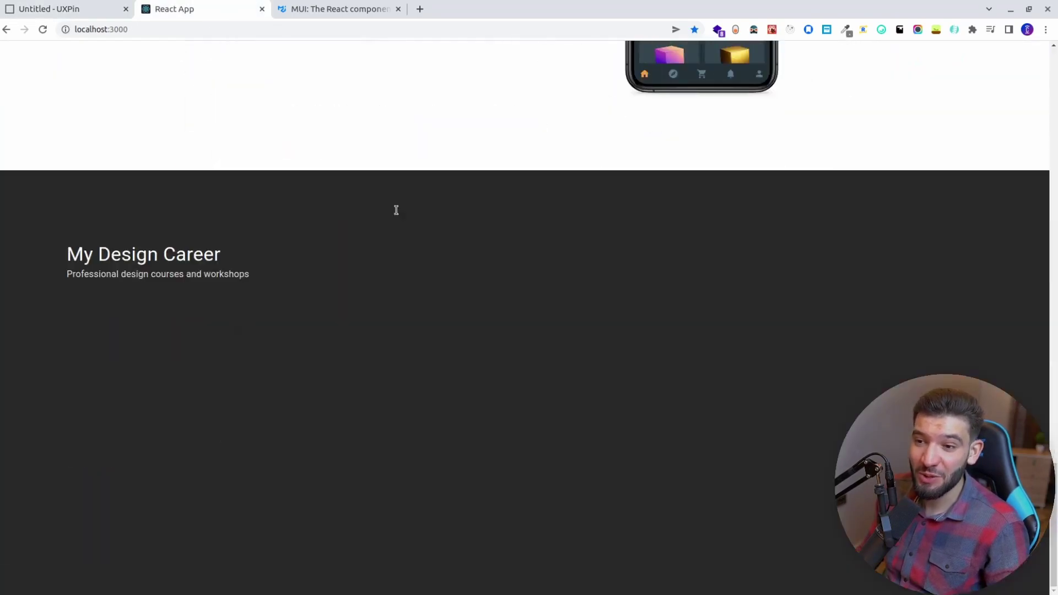
pyautogui.scroll(15, 398, 213)
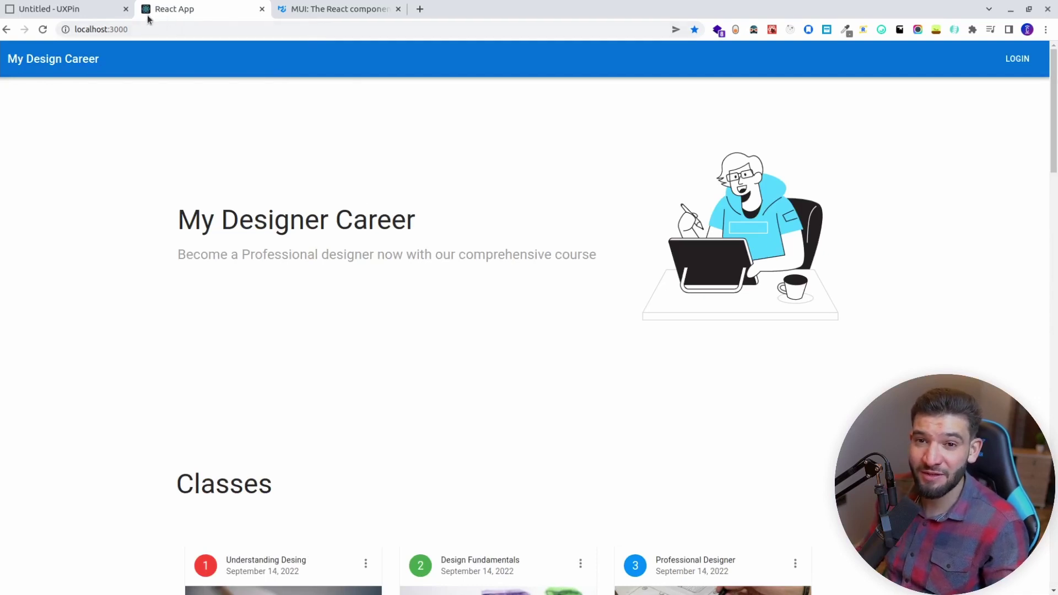
pyautogui.click(284, 14)
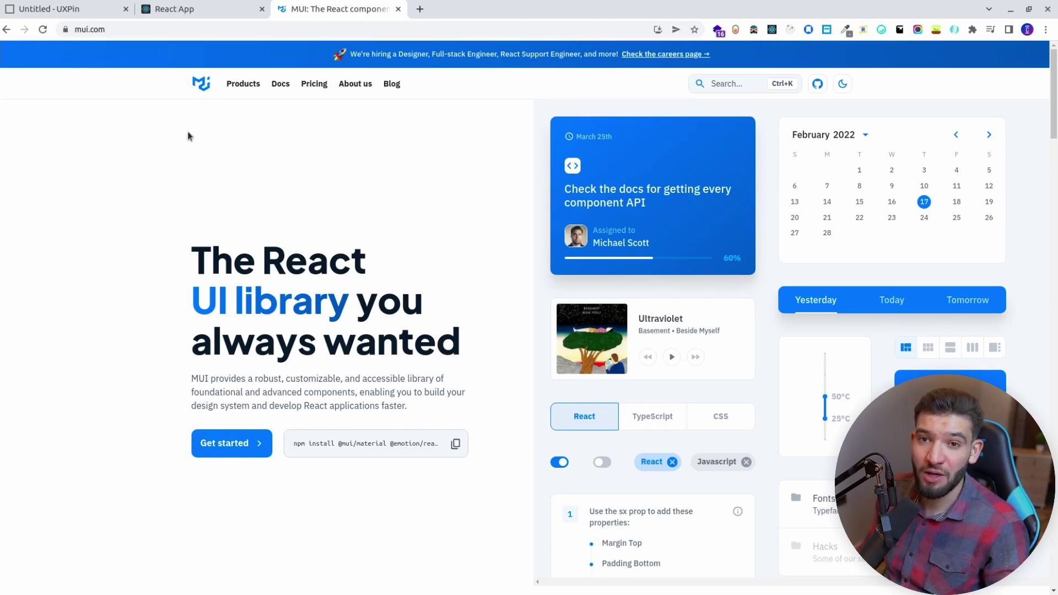
# - Return to the UXPin tab with the MUI Landing Page design
pyautogui.click(100, 9)
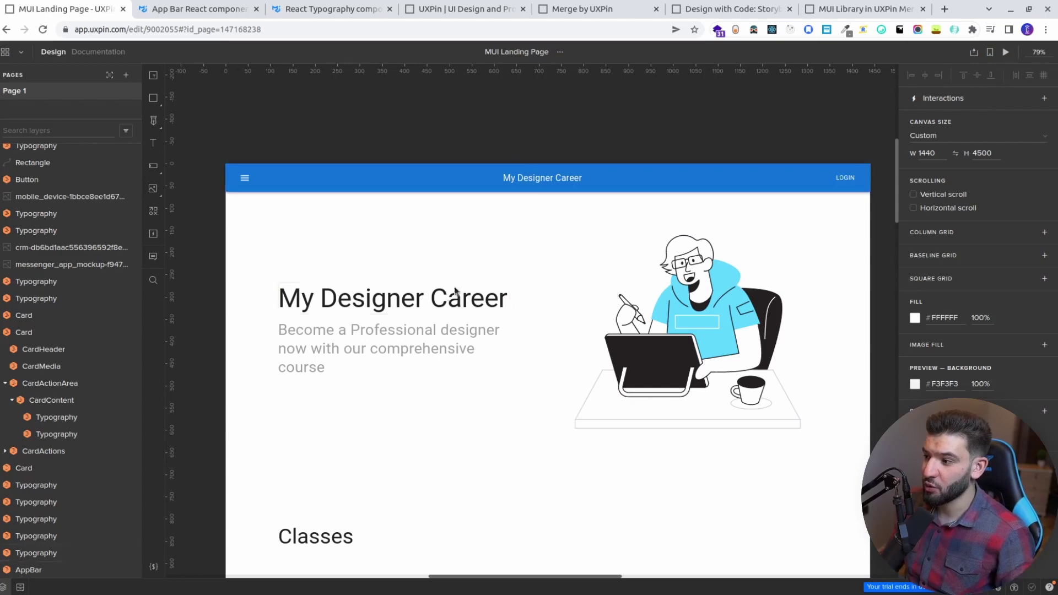
pyautogui.scroll(-15, 321, 372)
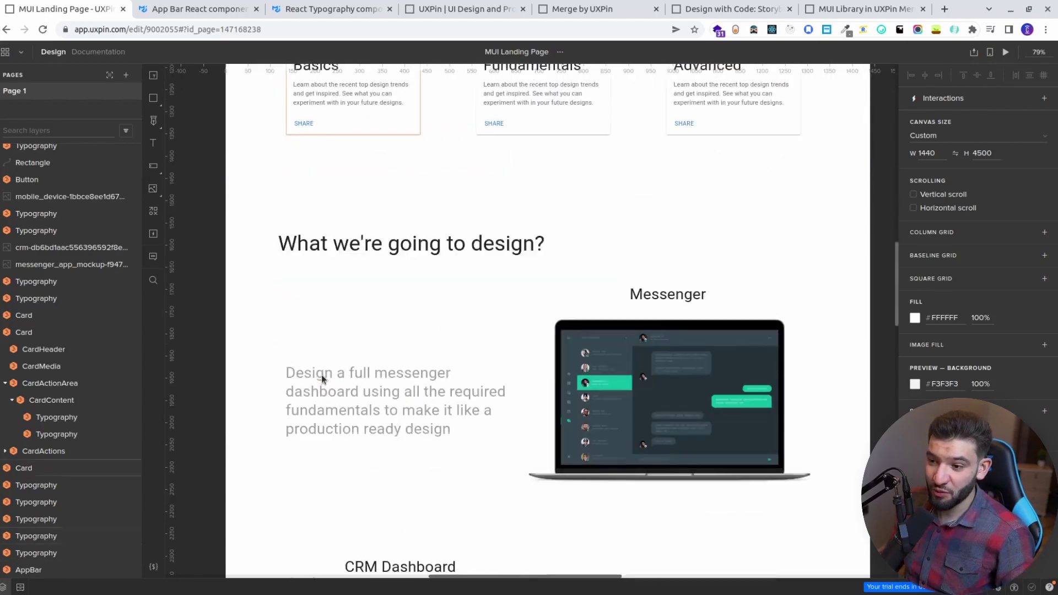
pyautogui.scroll(20, 322, 372)
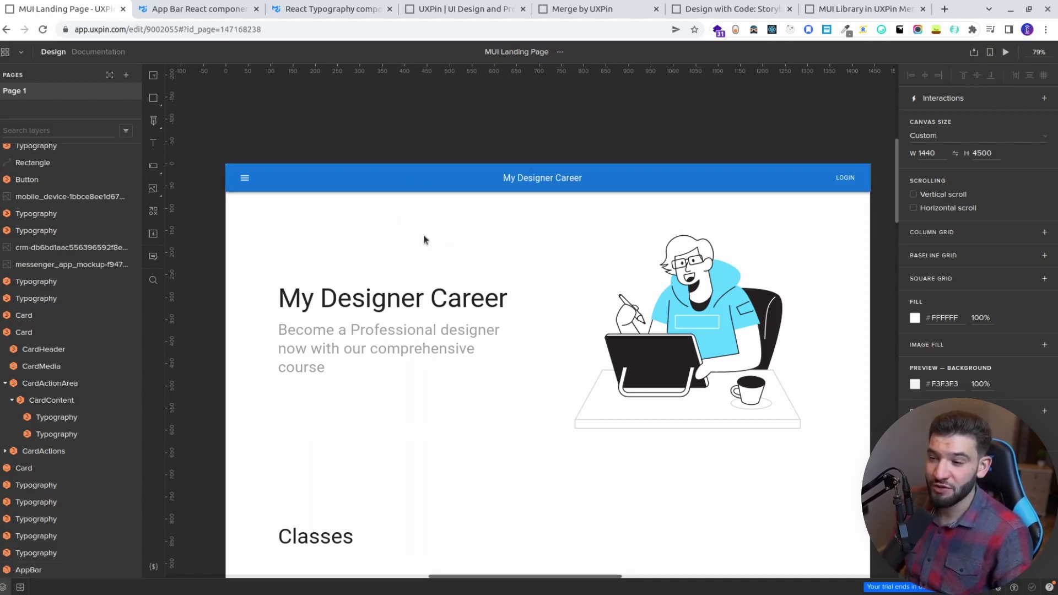
# - Select the AppBar and browse the MUI component library
pyautogui.click(532, 178)
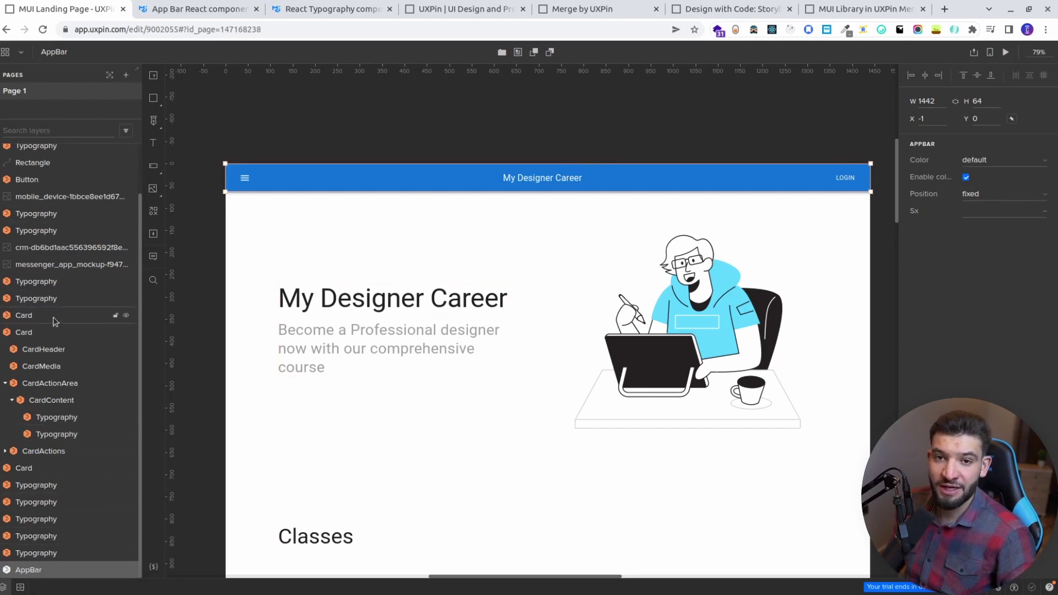
pyautogui.click(18, 587)
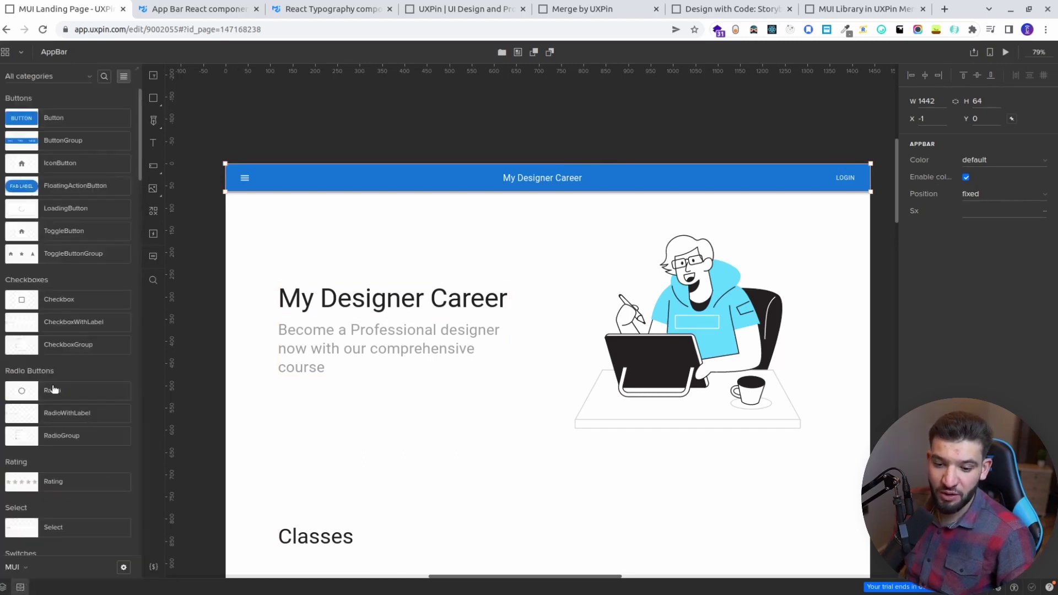
pyautogui.scroll(-10, 62, 165)
pyautogui.scroll(-15, 60, 220)
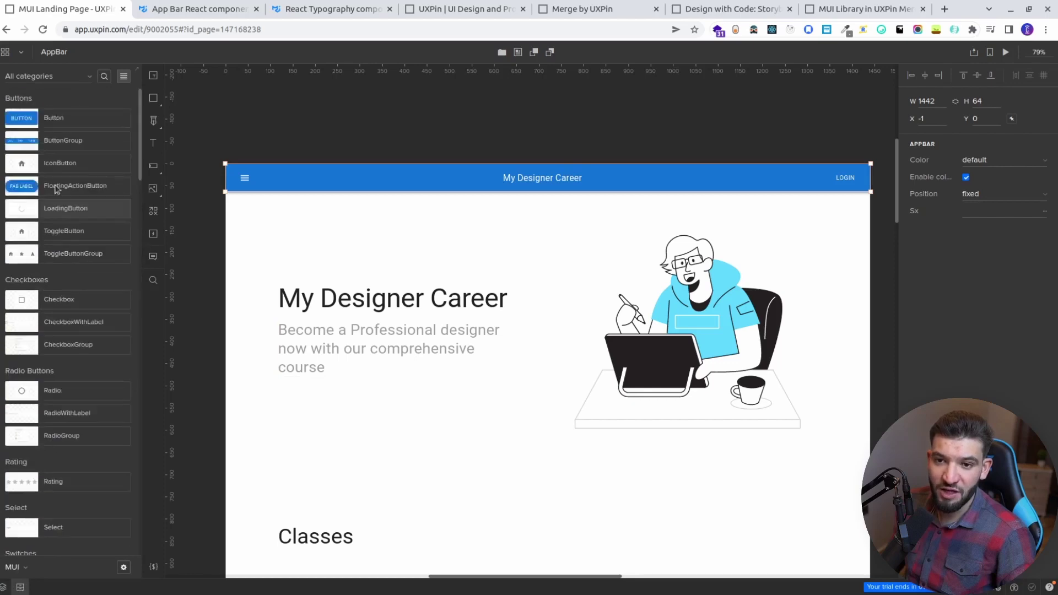
pyautogui.scroll(6, 39, 172)
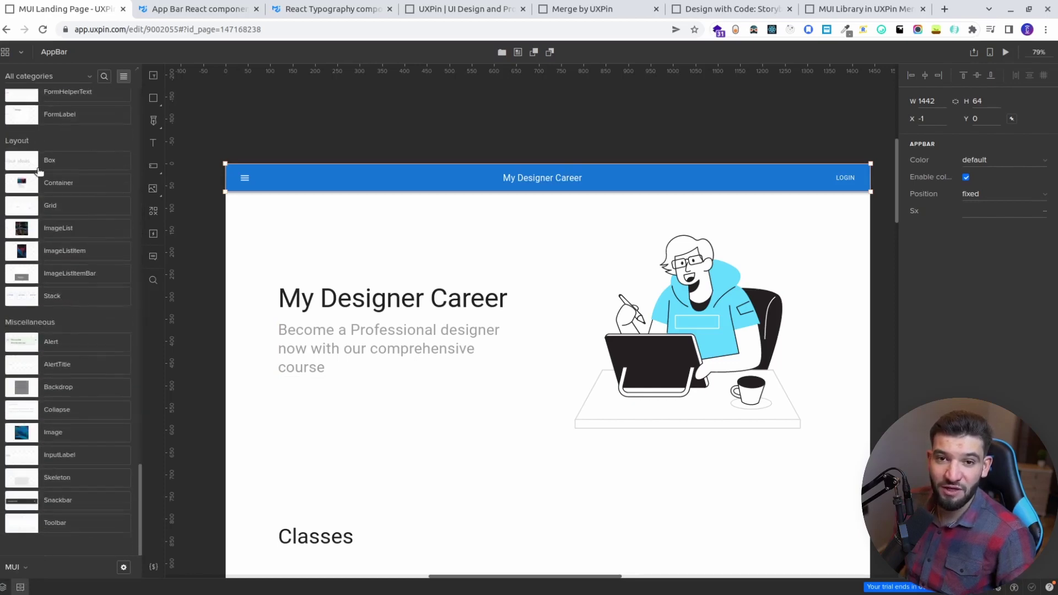
# - Check the available libraries list, reselect the AppBar, and switch to the MUI App Bar docs
pyautogui.click(27, 569)
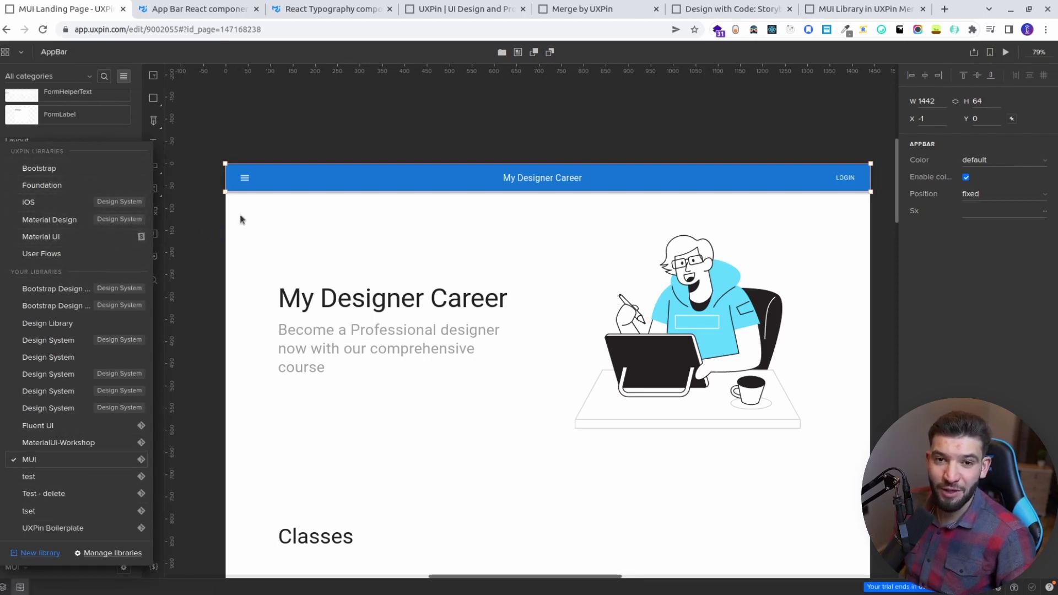
pyautogui.click(330, 241)
pyautogui.click(357, 182)
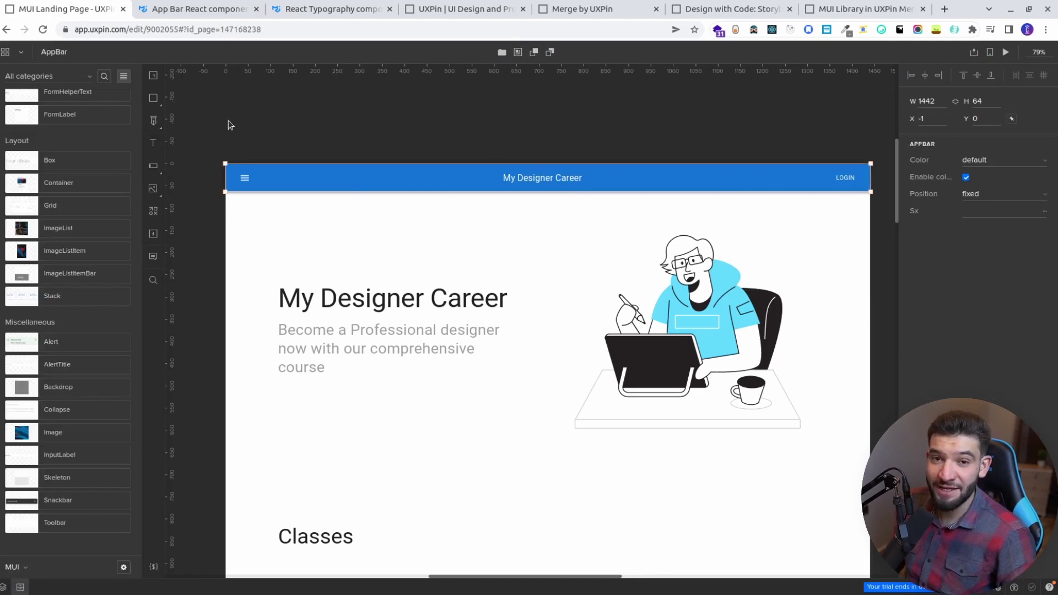
pyautogui.click(181, 10)
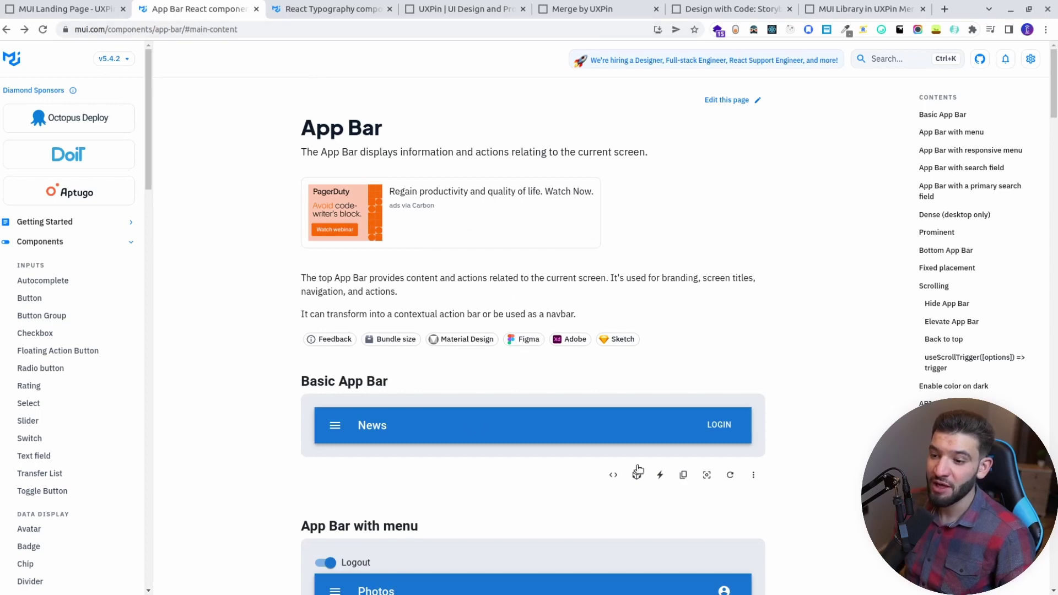
# - Skim the App Bar documentation, briefly comparing it with the UXPin design
pyautogui.scroll(-8, 661, 430)
pyautogui.scroll(8, 614, 420)
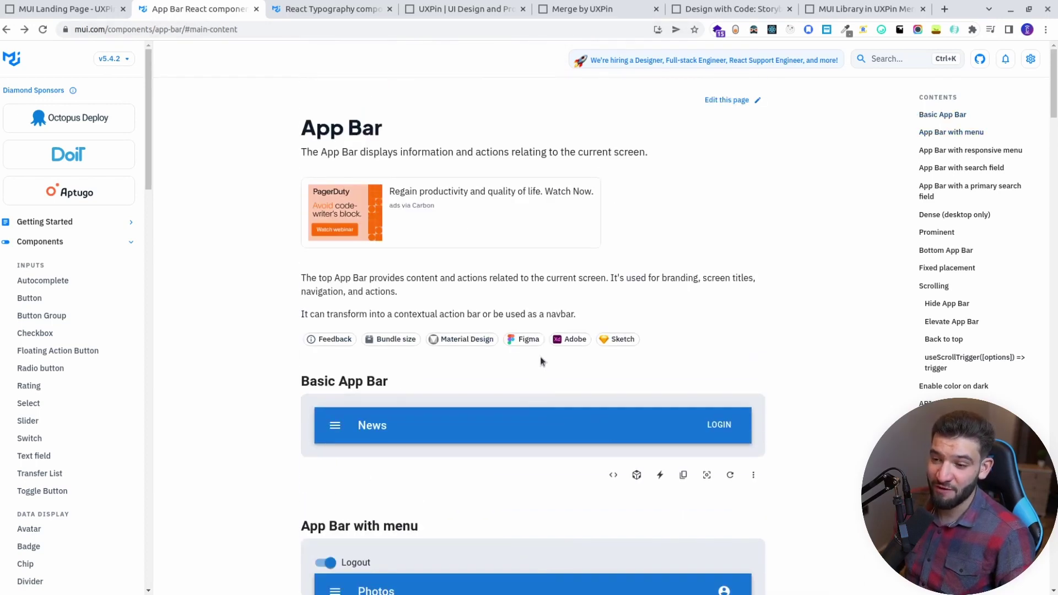
pyautogui.scroll(-4, 540, 356)
pyautogui.scroll(4, 540, 356)
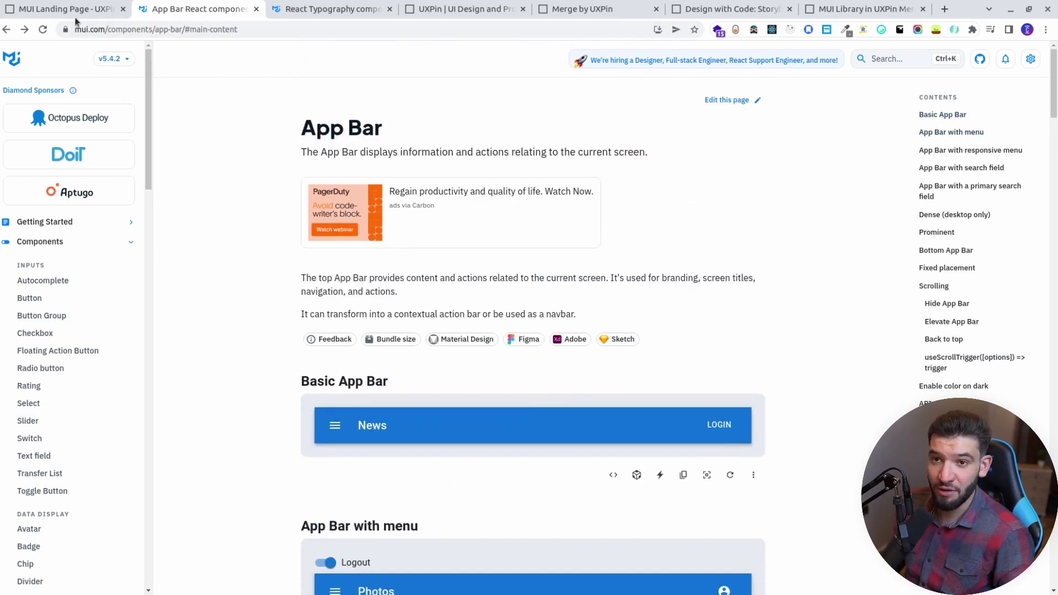
pyautogui.click(60, 9)
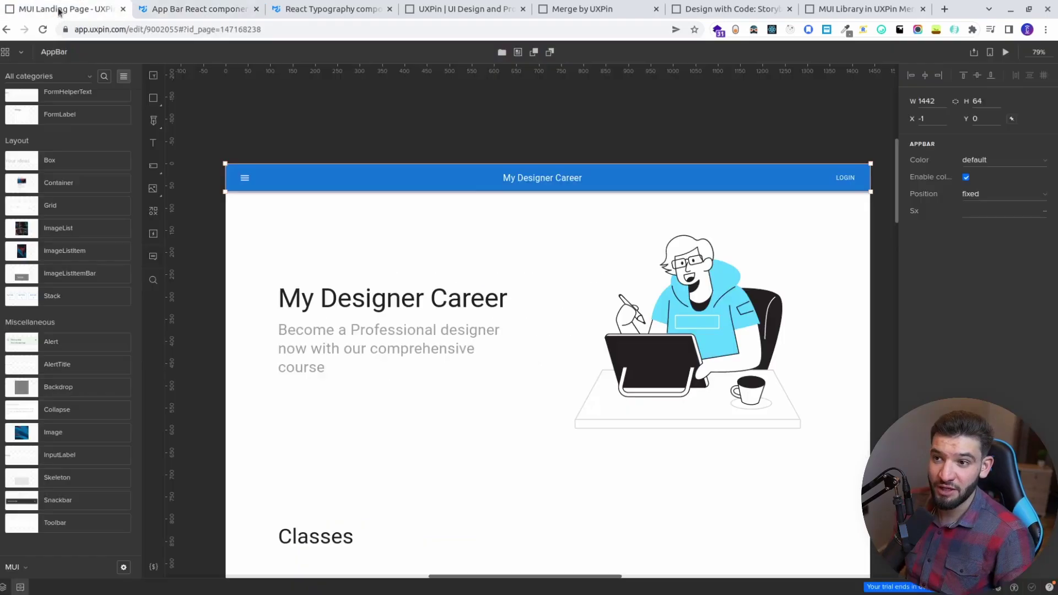
pyautogui.click(198, 9)
# - Highlight the position prop in the Dense app bar code and return to UXPin
pyautogui.scroll(-10, 432, 300)
pyautogui.scroll(4, 432, 300)
pyautogui.scroll(6, 431, 300)
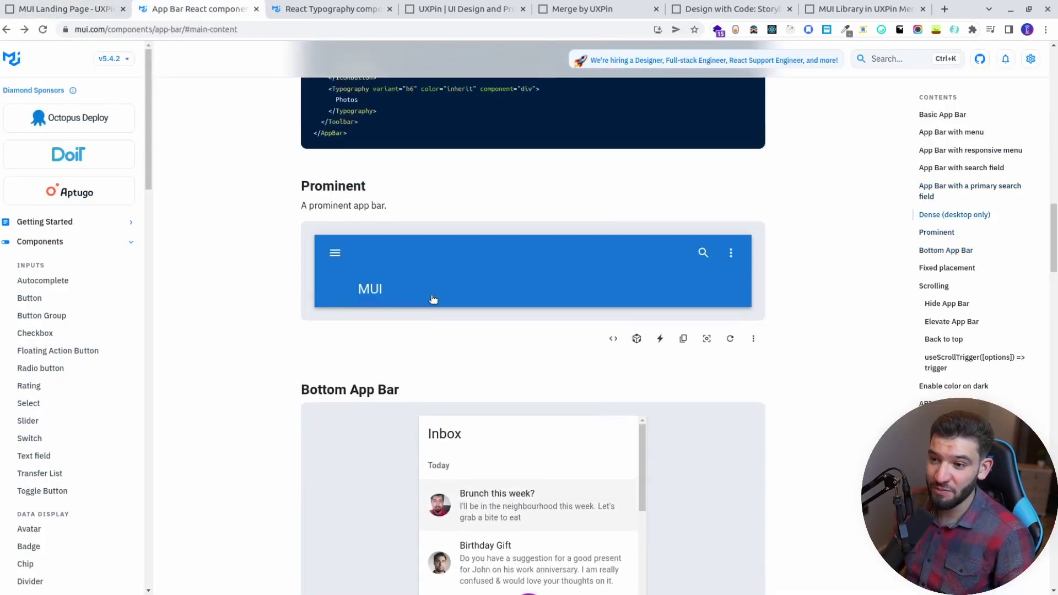
pyautogui.moveTo(351, 296); pyautogui.dragTo(325, 242)
pyautogui.click(364, 240)
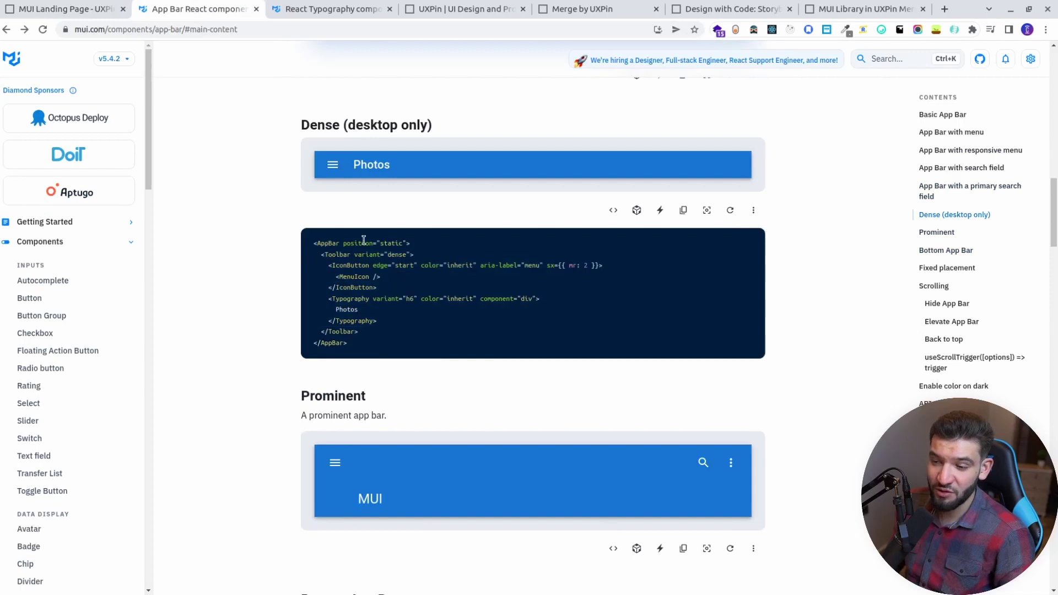
pyautogui.doubleClick(365, 243)
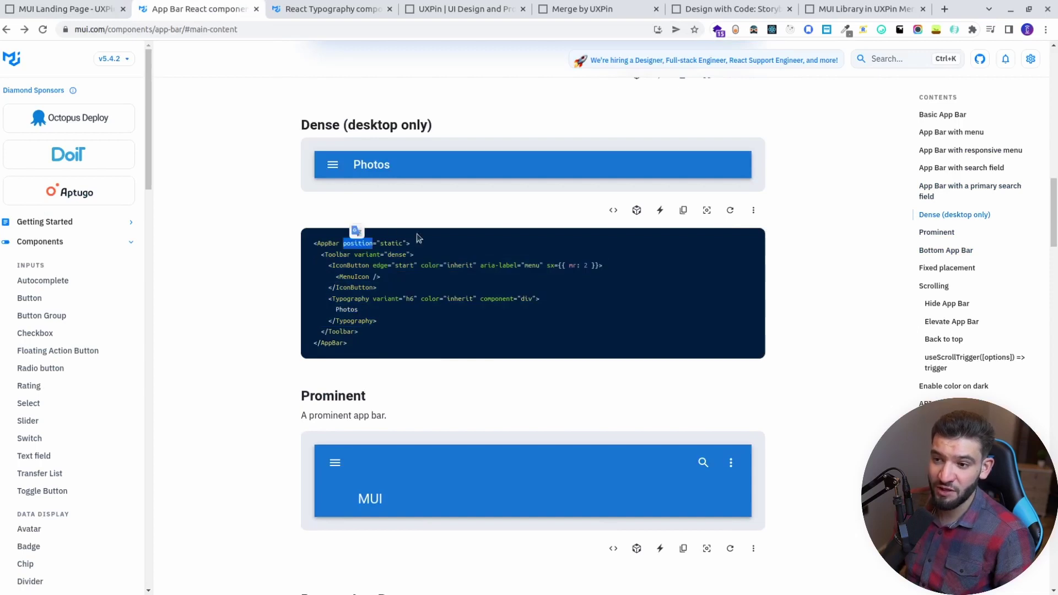
pyautogui.click(99, 9)
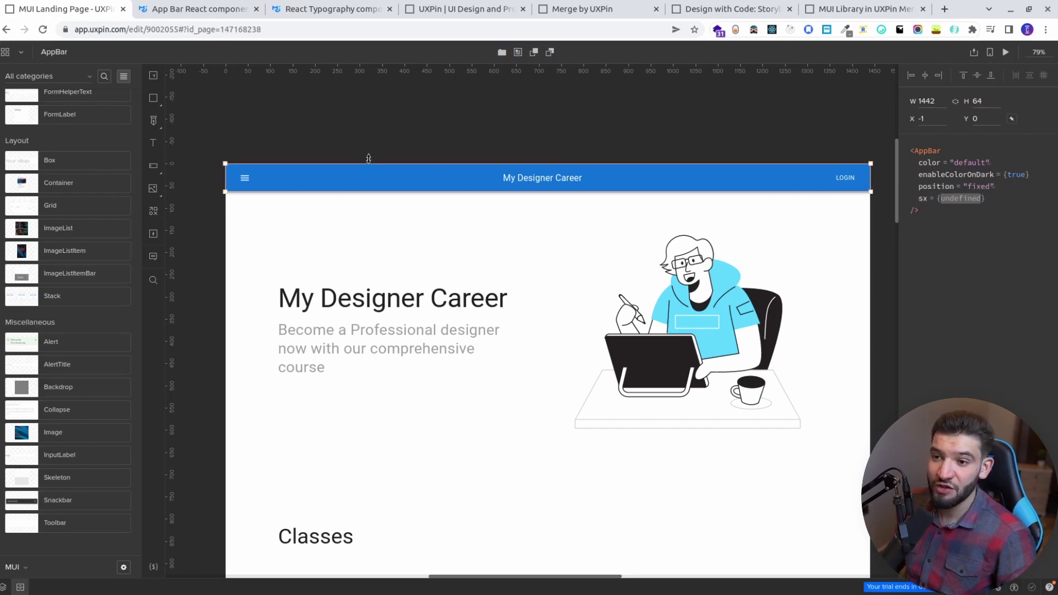
pyautogui.click(555, 141)
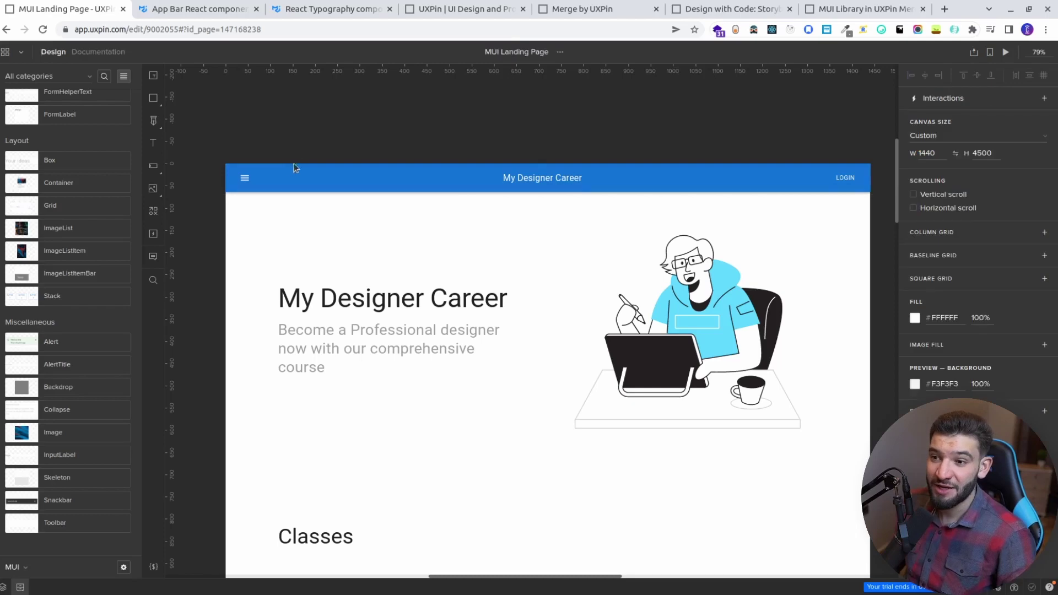
pyautogui.click(293, 167)
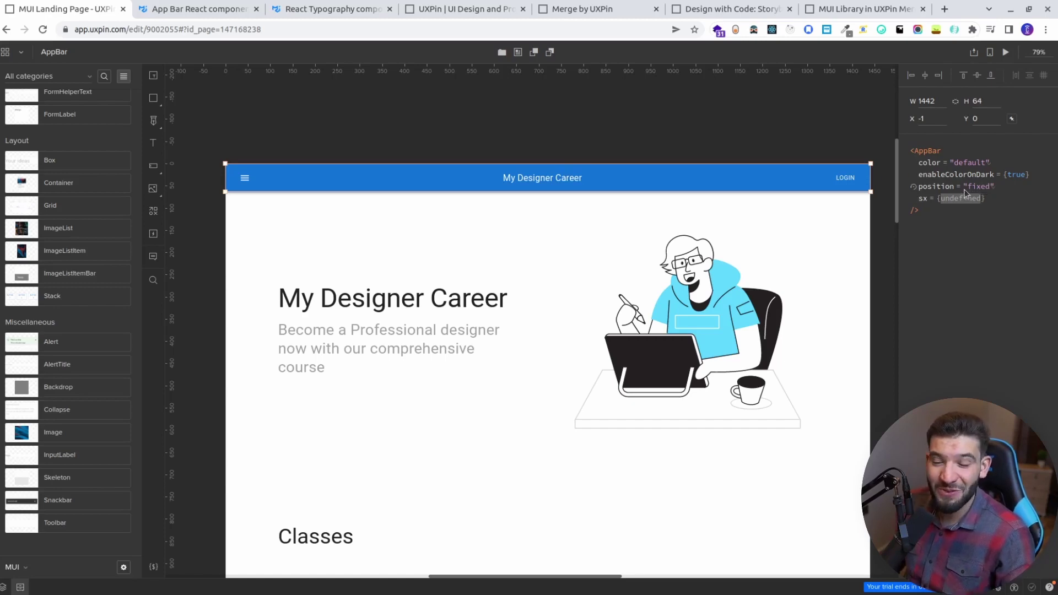
pyautogui.click(398, 303)
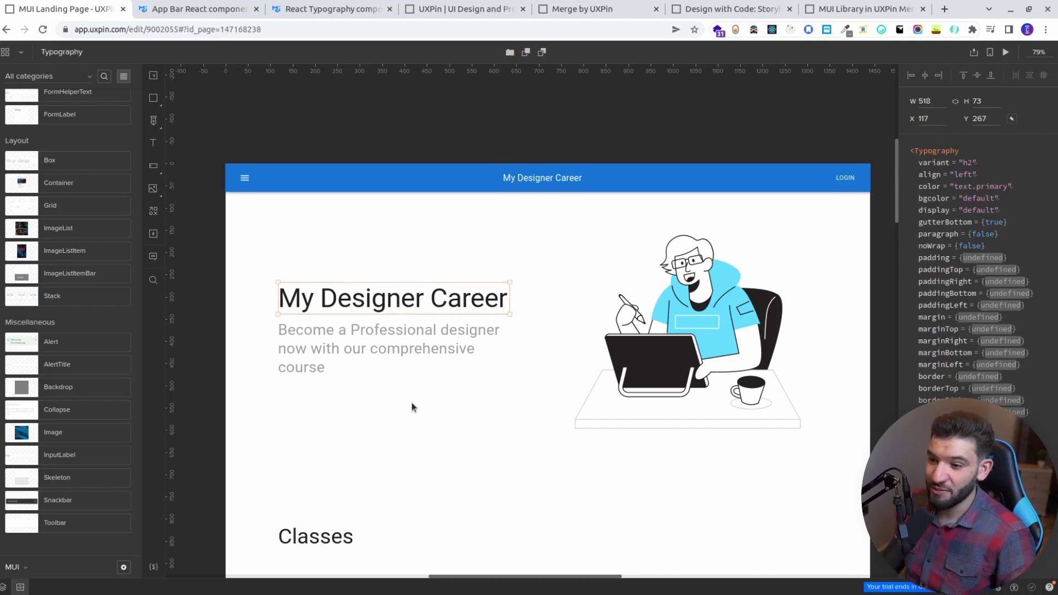
pyautogui.click(379, 356)
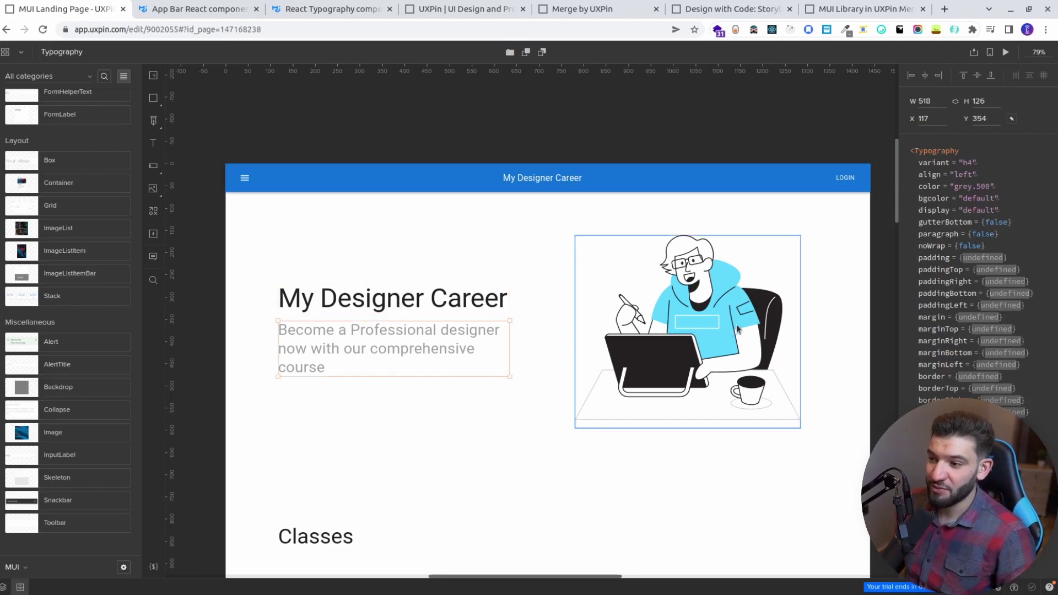
pyautogui.click(568, 267)
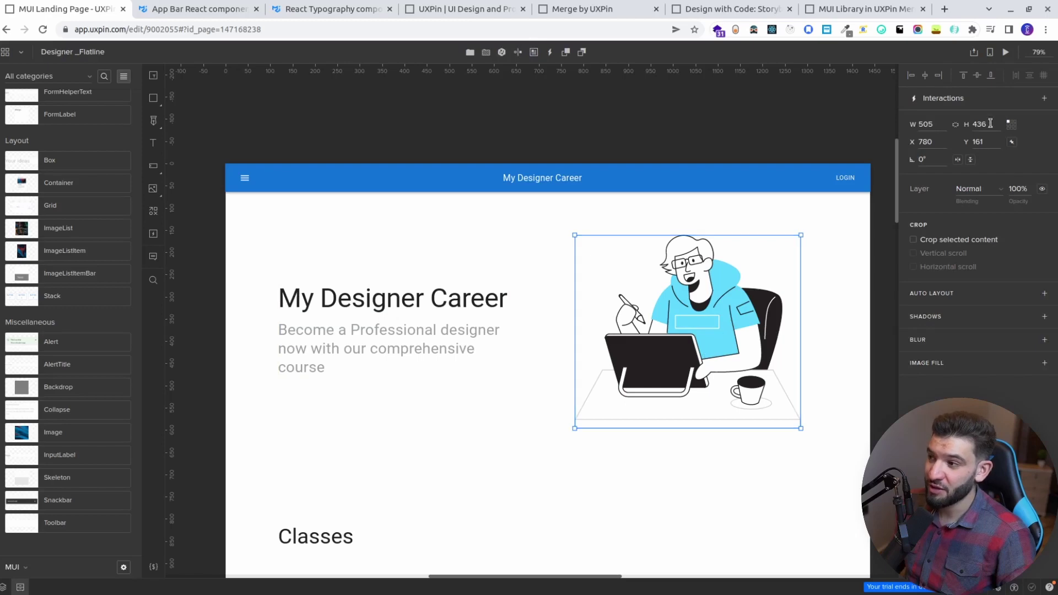
pyautogui.scroll(-4, 389, 392)
pyautogui.click(385, 424)
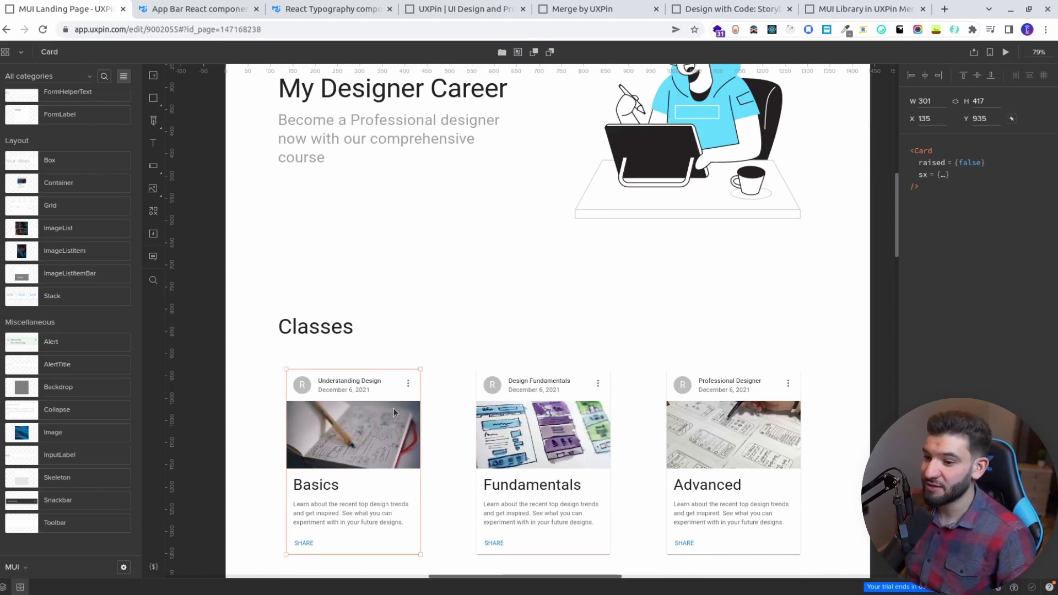
pyautogui.doubleClick(345, 437)
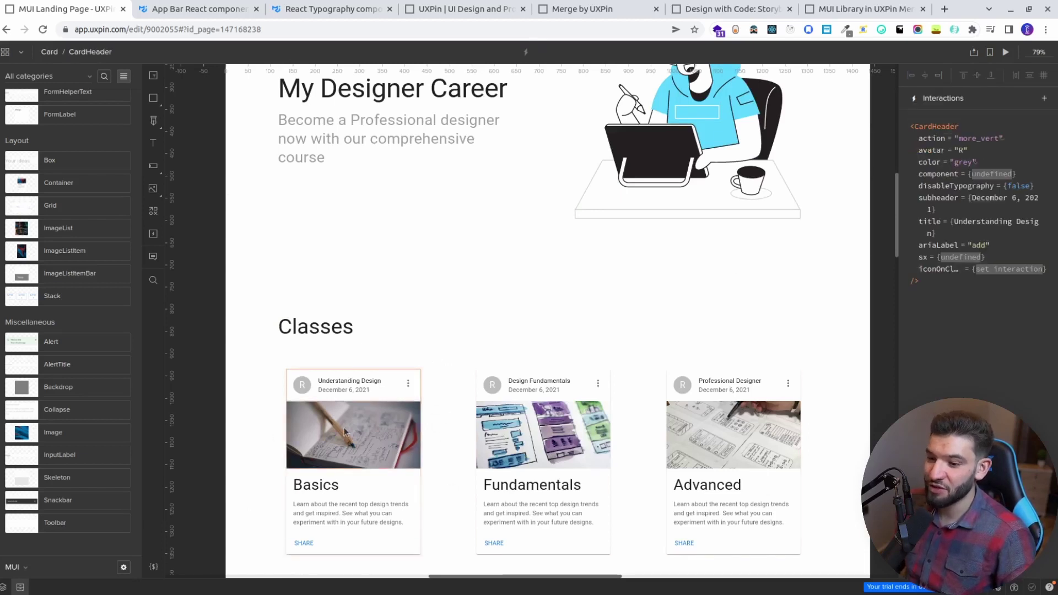
pyautogui.click(315, 488)
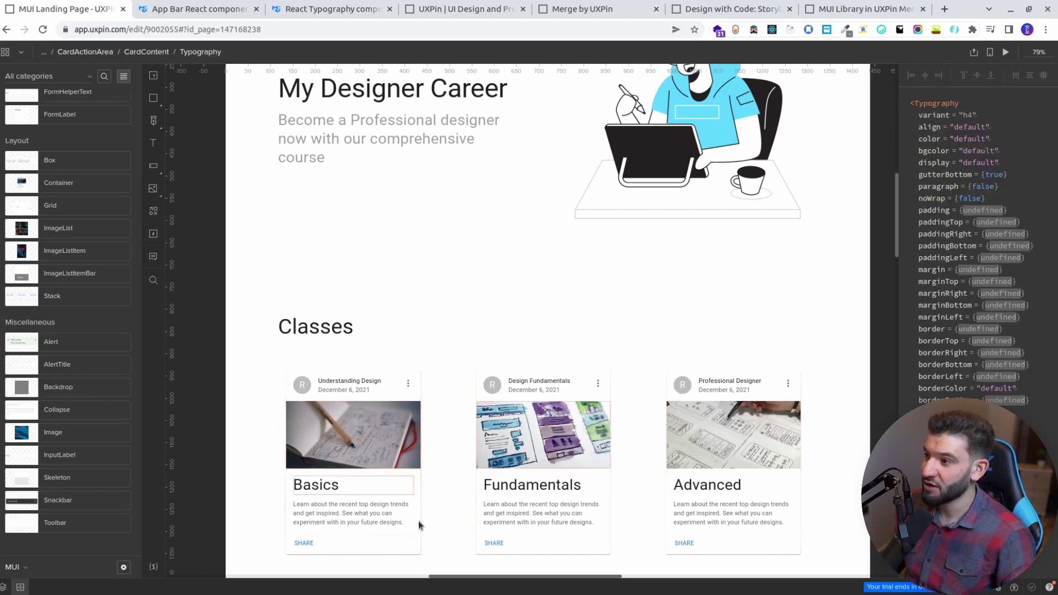
pyautogui.click(353, 507)
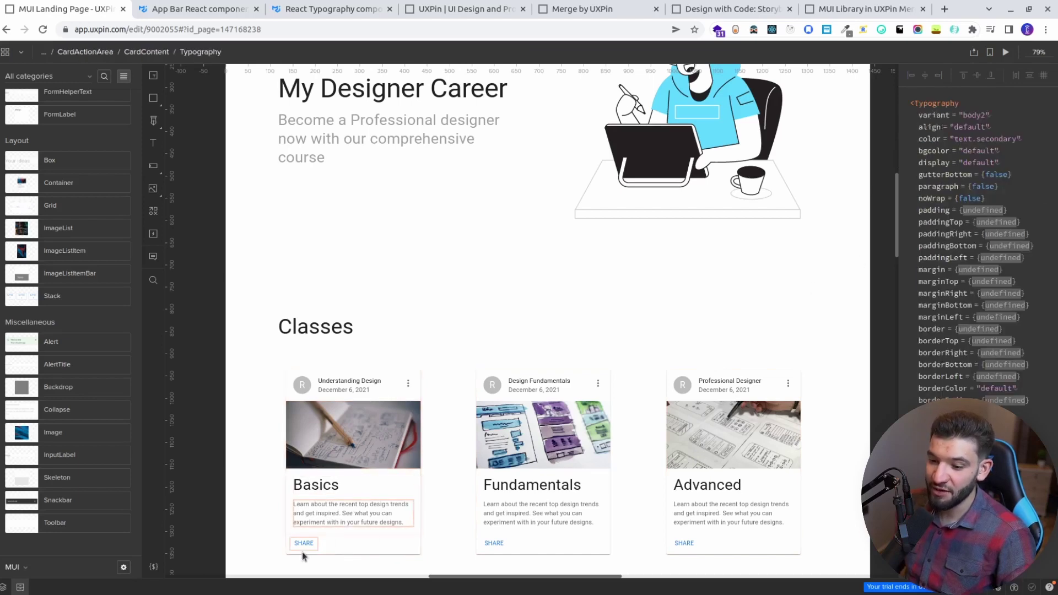
pyautogui.click(338, 549)
pyautogui.press('Escape')
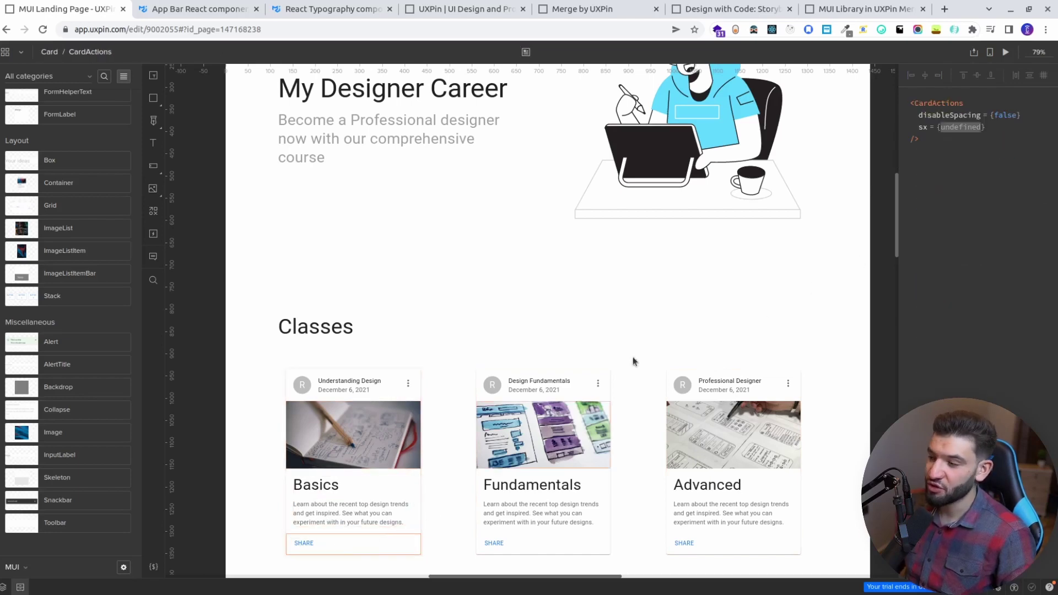
pyautogui.click(355, 420)
pyautogui.scroll(-5, 583, 348)
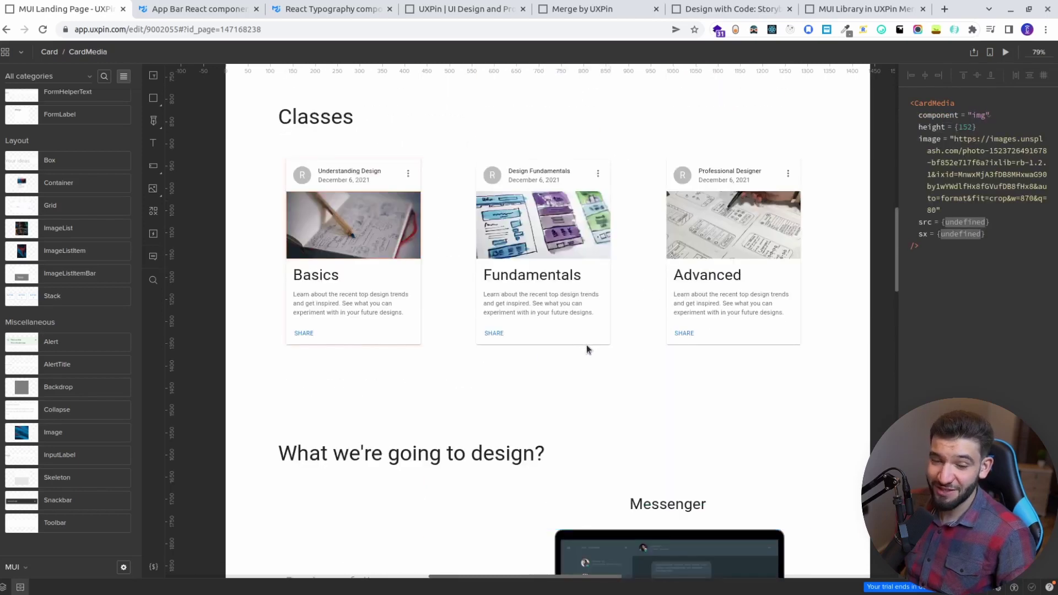
pyautogui.scroll(5, 588, 352)
pyautogui.scroll(-5, 587, 351)
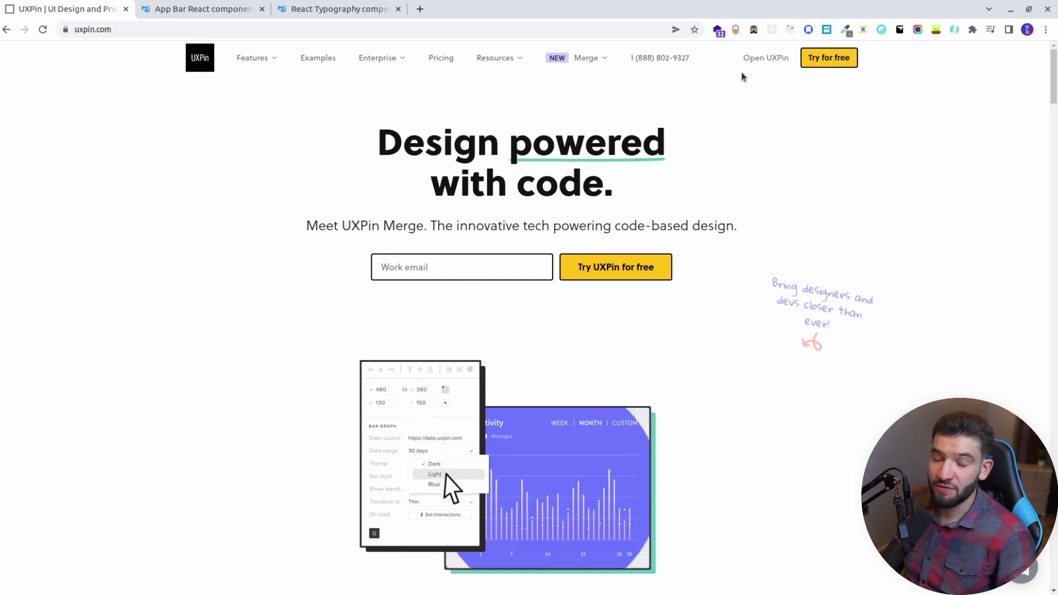
# - Open the Storybook Integration page from the uxpin.com Merge menu
pyautogui.moveTo(592, 60)
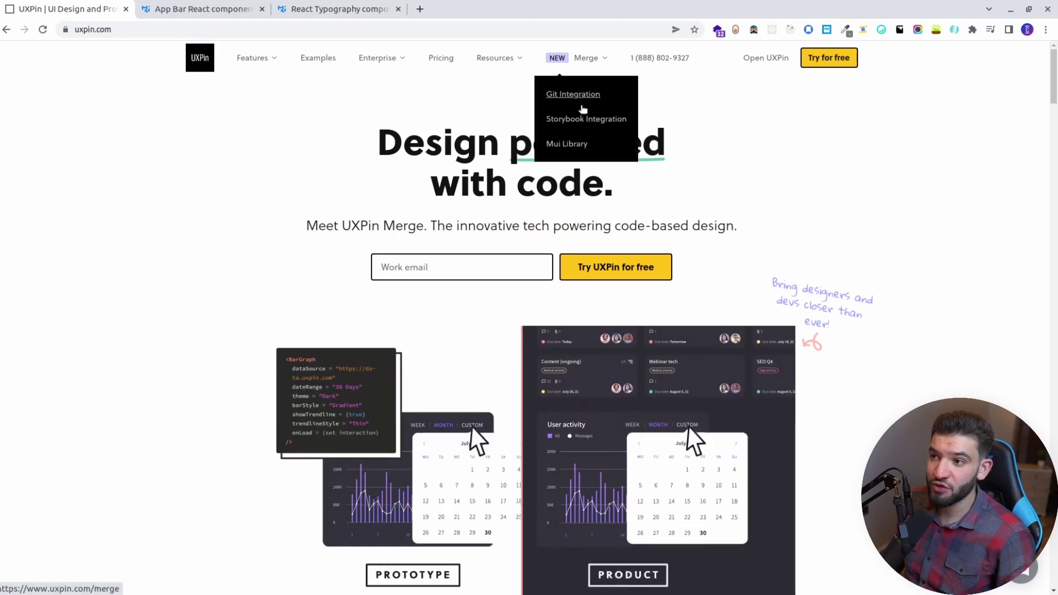
pyautogui.click(568, 118)
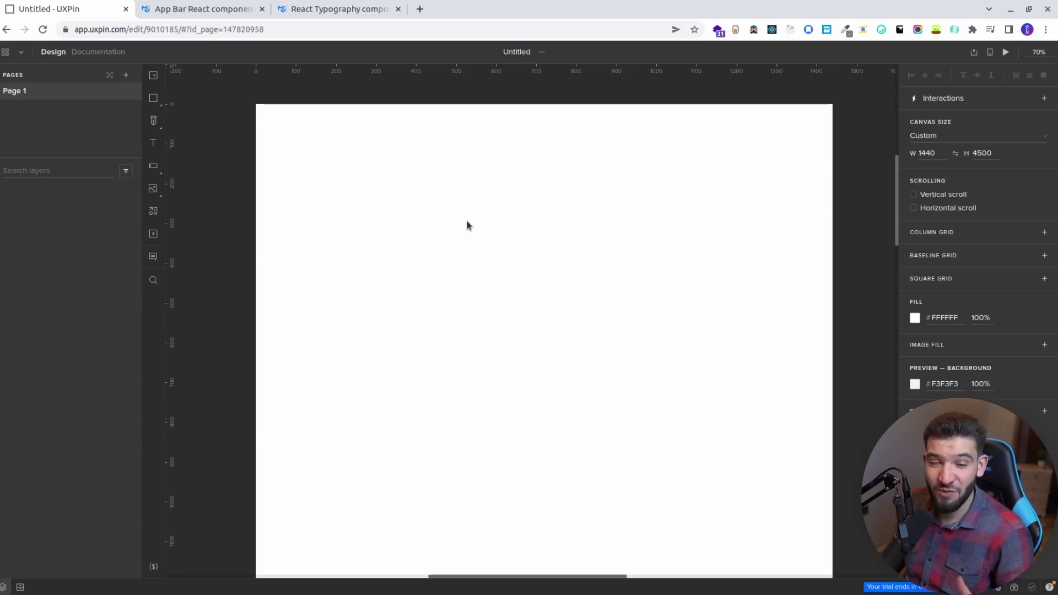
# - Show the Design System Libraries panel with MUI kept as the chosen library
pyautogui.click(20, 587)
pyautogui.click(3, 586)
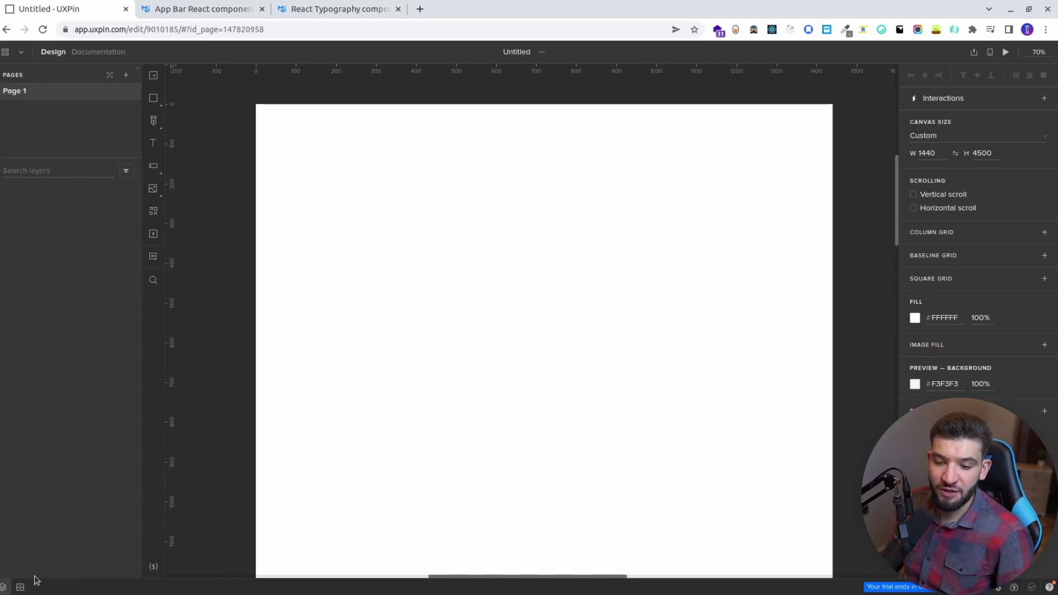
pyautogui.click(20, 587)
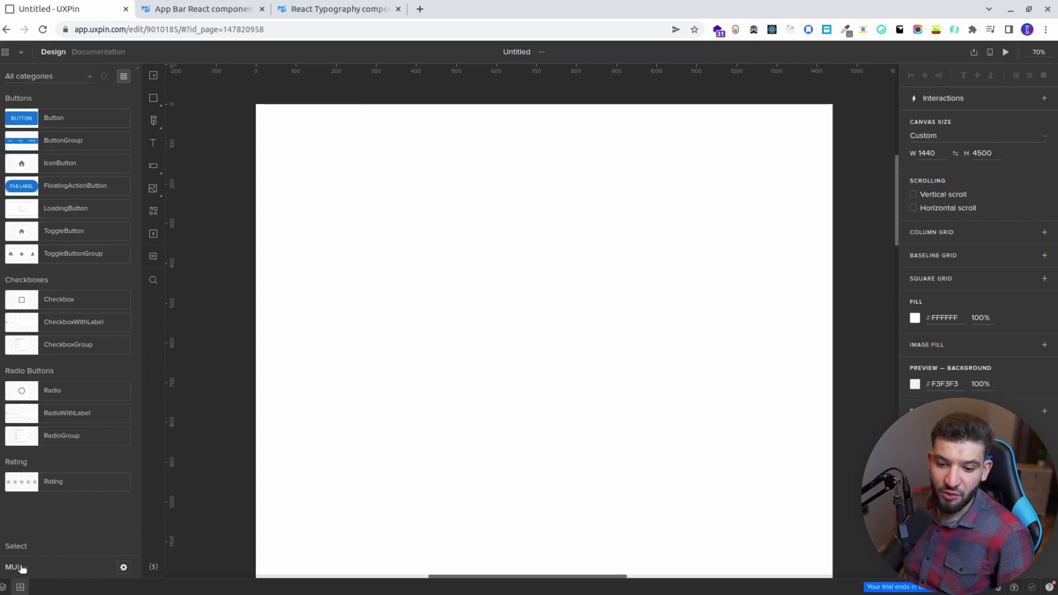
pyautogui.click(13, 568)
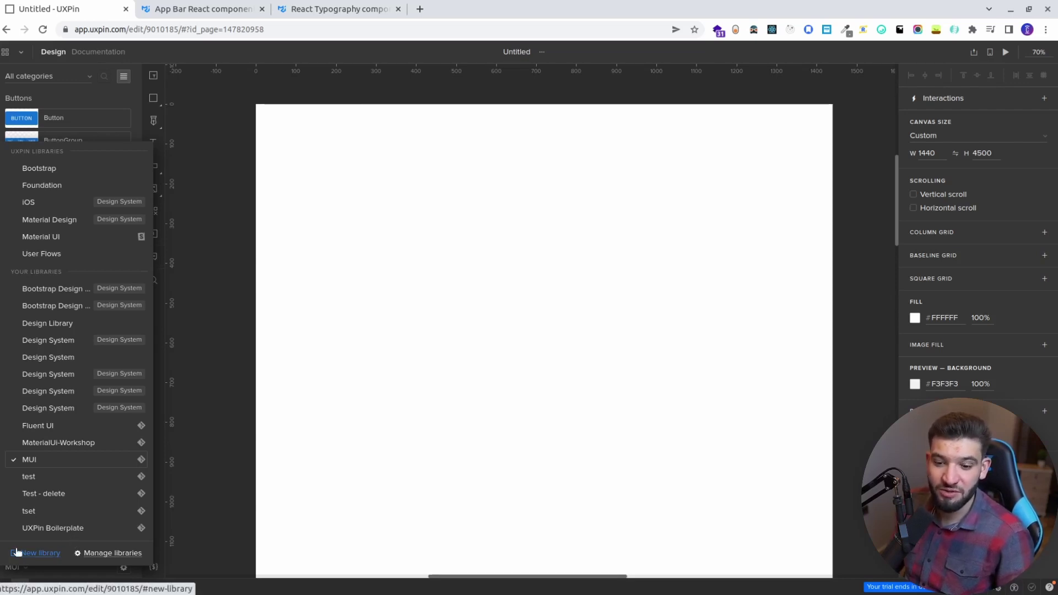
pyautogui.click(27, 461)
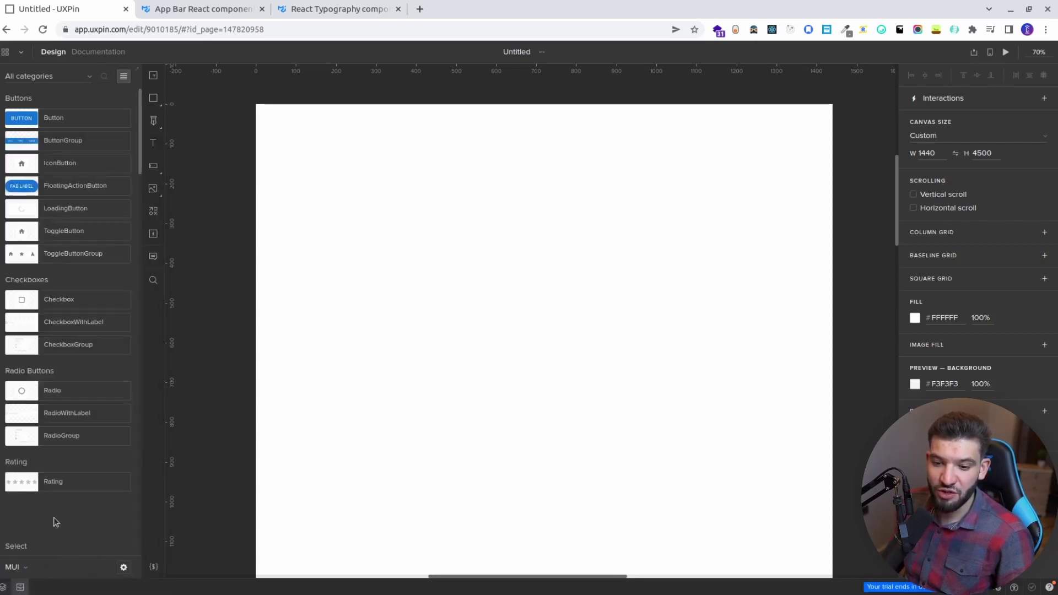
pyautogui.scroll(-15, 51, 319)
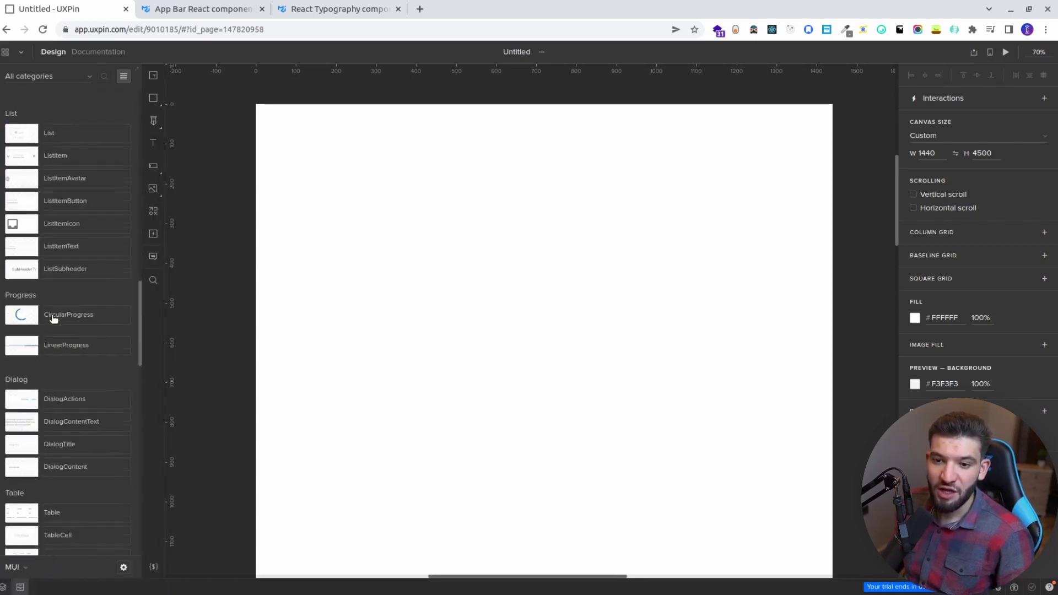
pyautogui.scroll(-1, 54, 322)
pyautogui.scroll(15, 53, 322)
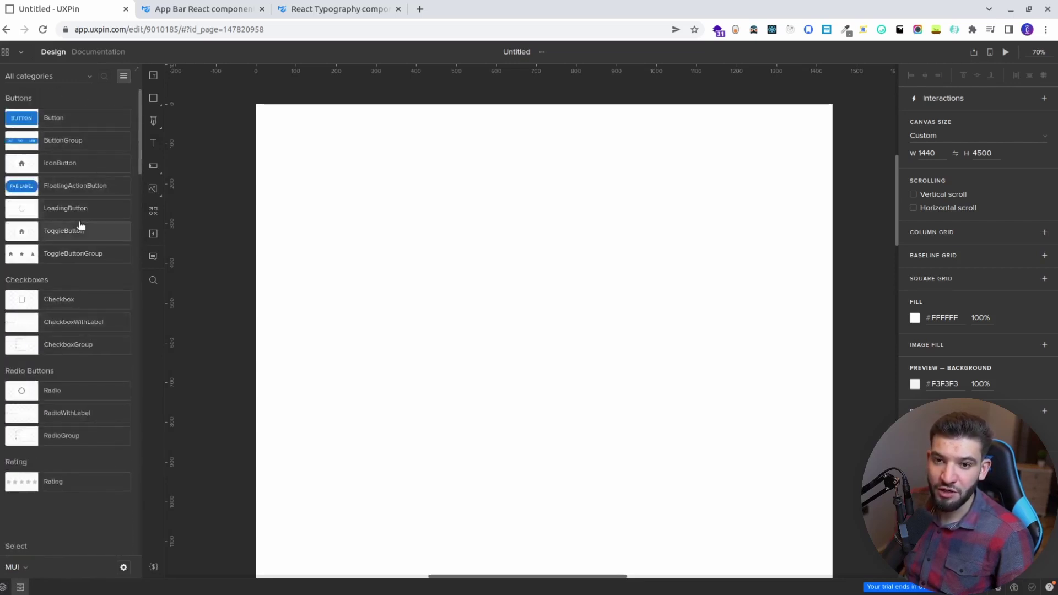
# - Search 'appbar' in the library and insert an MUI AppBar onto the page
pyautogui.click(103, 76)
pyautogui.write('appba')
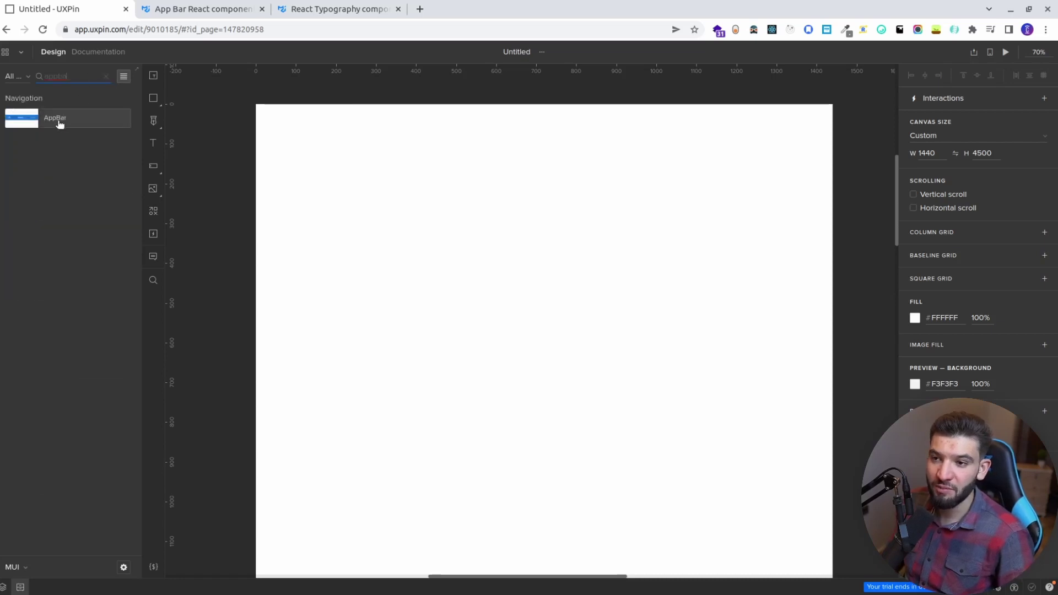
pyautogui.moveTo(60, 124); pyautogui.dragTo(455, 165)
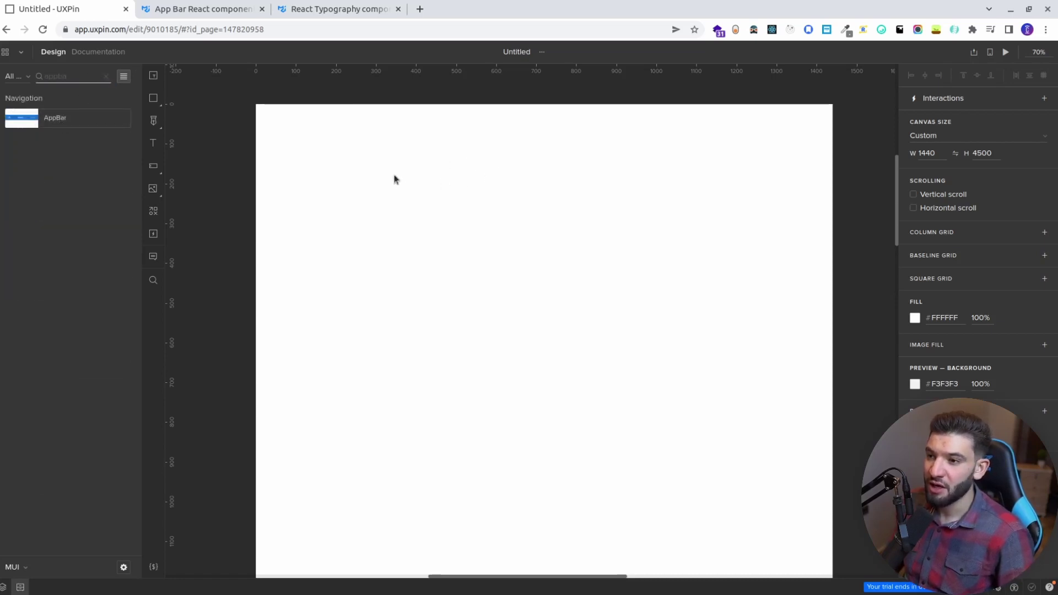
pyautogui.click(62, 127)
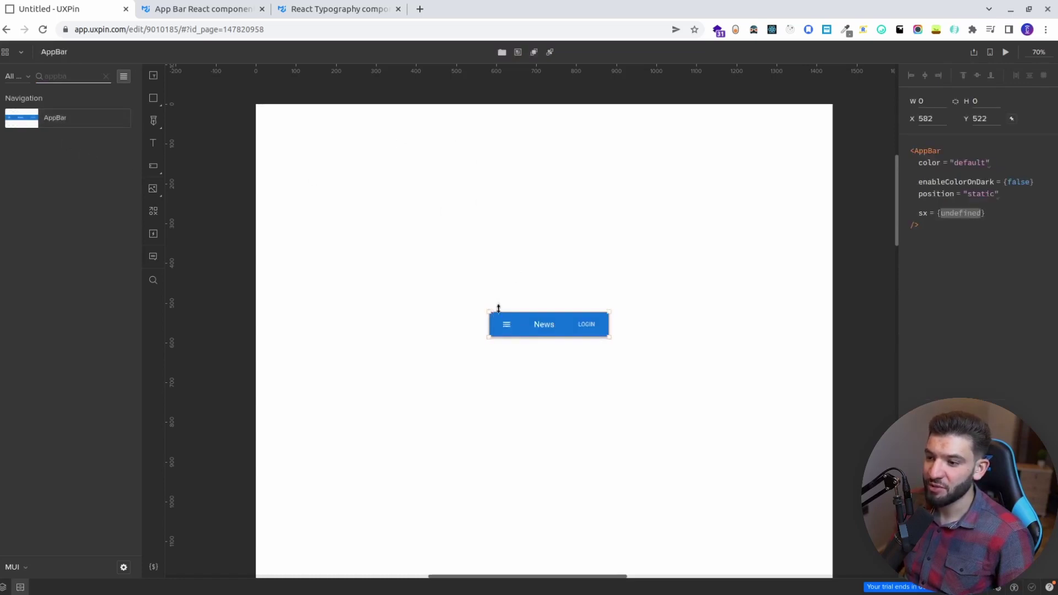
# - Move the AppBar to the top-left, stretch it full width, and select its News title
pyautogui.moveTo(496, 308); pyautogui.dragTo(298, 126)
pyautogui.moveTo(375, 104); pyautogui.dragTo(833, 104)
pyautogui.click(526, 178)
pyautogui.click(508, 113)
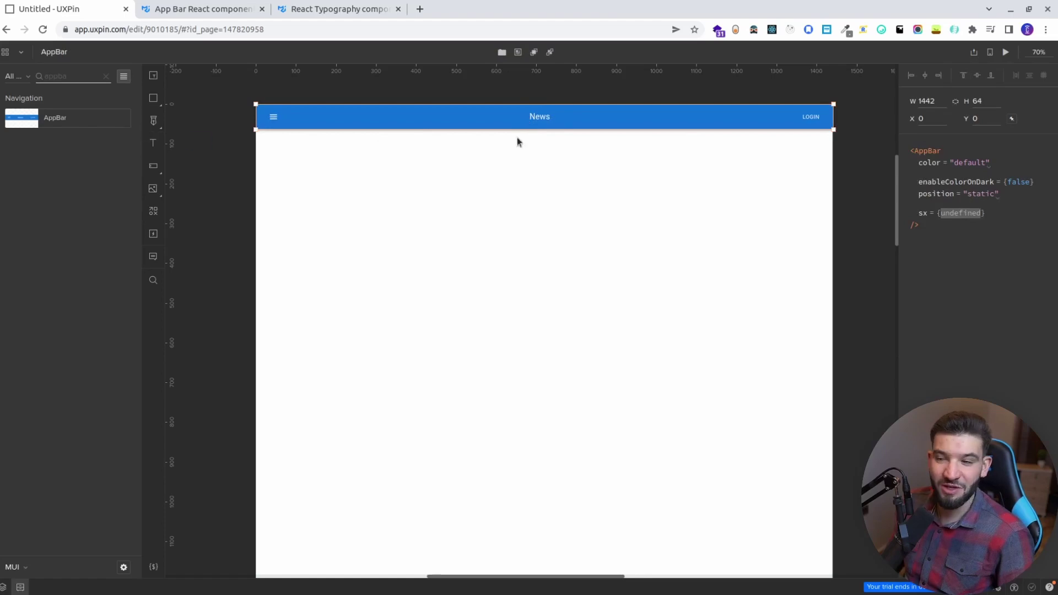
pyautogui.click(540, 121)
pyautogui.click(545, 121)
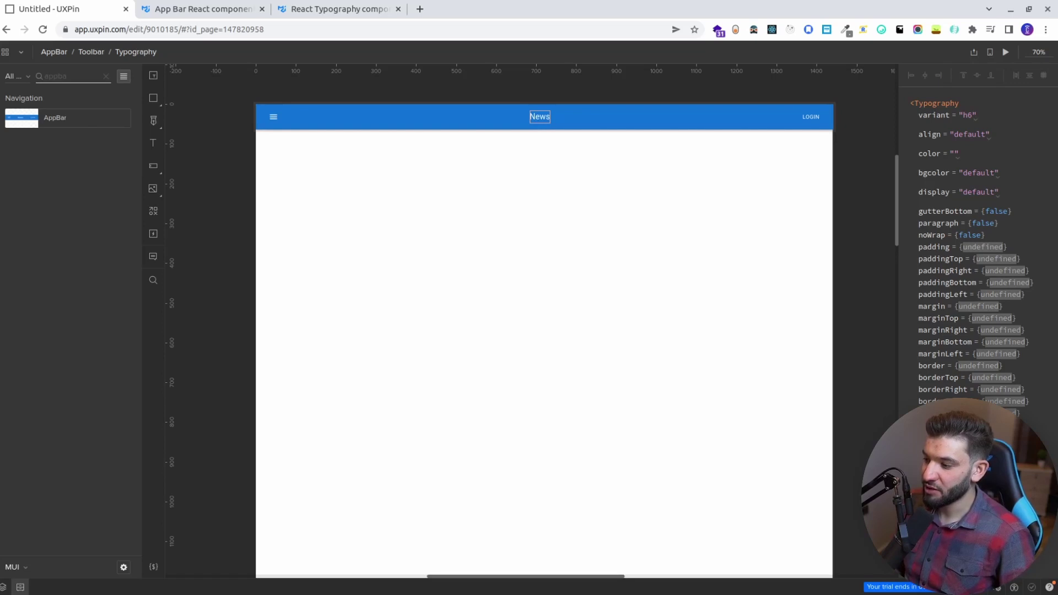
# - Retitle the bar 'My Design Career' and paste the designer illustration at right below it
pyautogui.click(514, 161)
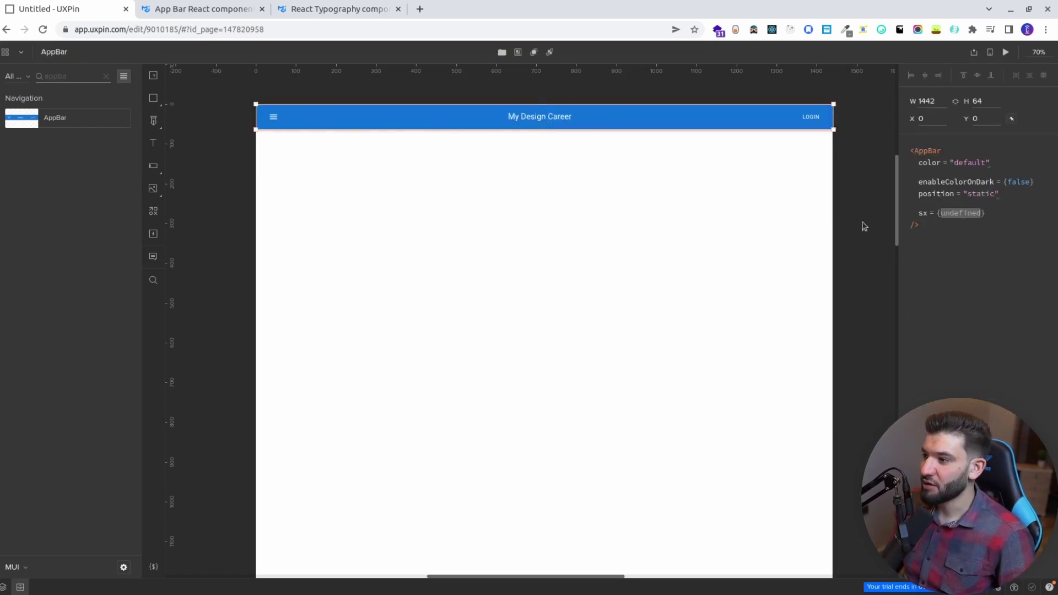
pyautogui.click(622, 234)
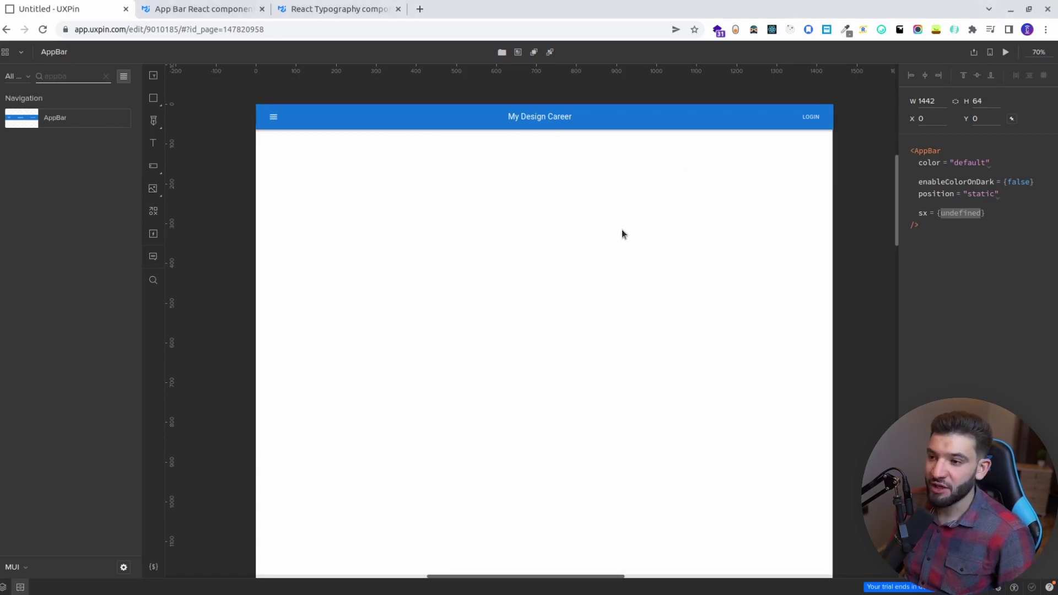
pyautogui.hotkey('ctrl', 'v')
pyautogui.moveTo(696, 238); pyautogui.dragTo(665, 247)
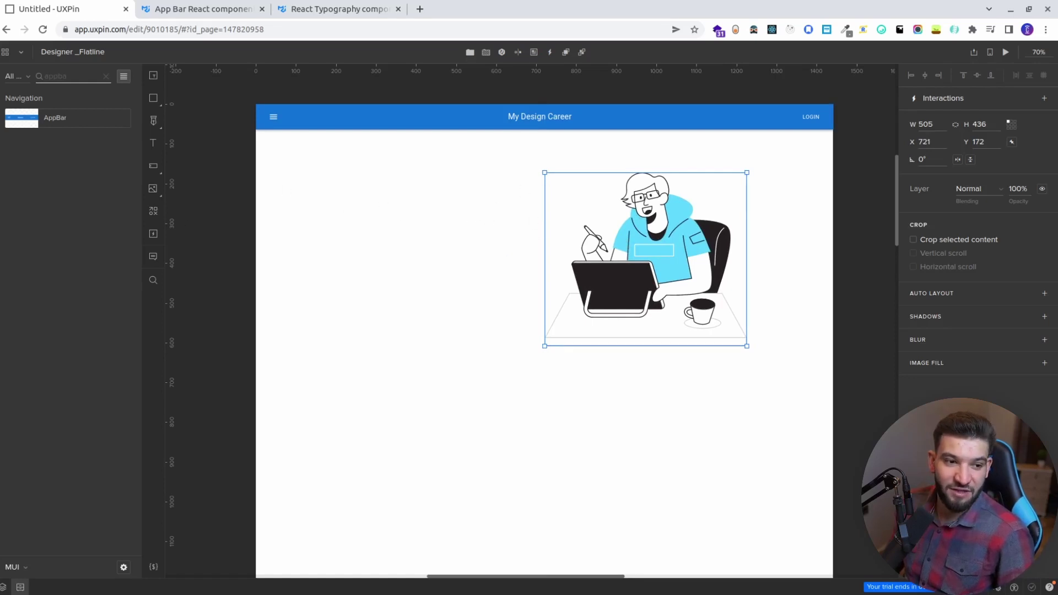
# - Search 'typo' and place a Typography text left of the illustration
pyautogui.doubleClick(87, 75)
pyautogui.write('typo')
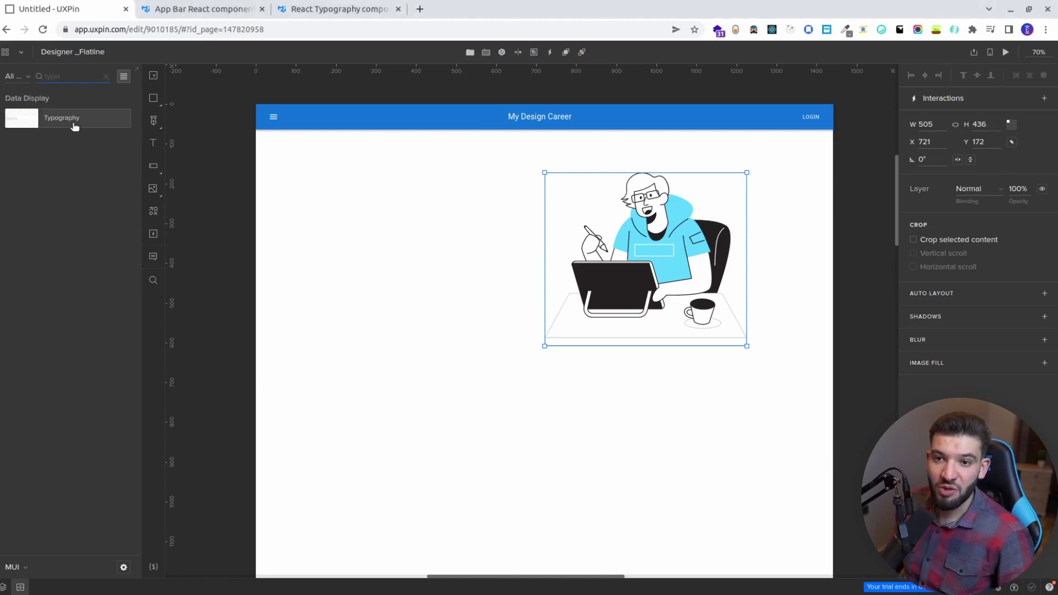
pyautogui.moveTo(101, 130); pyautogui.dragTo(348, 216)
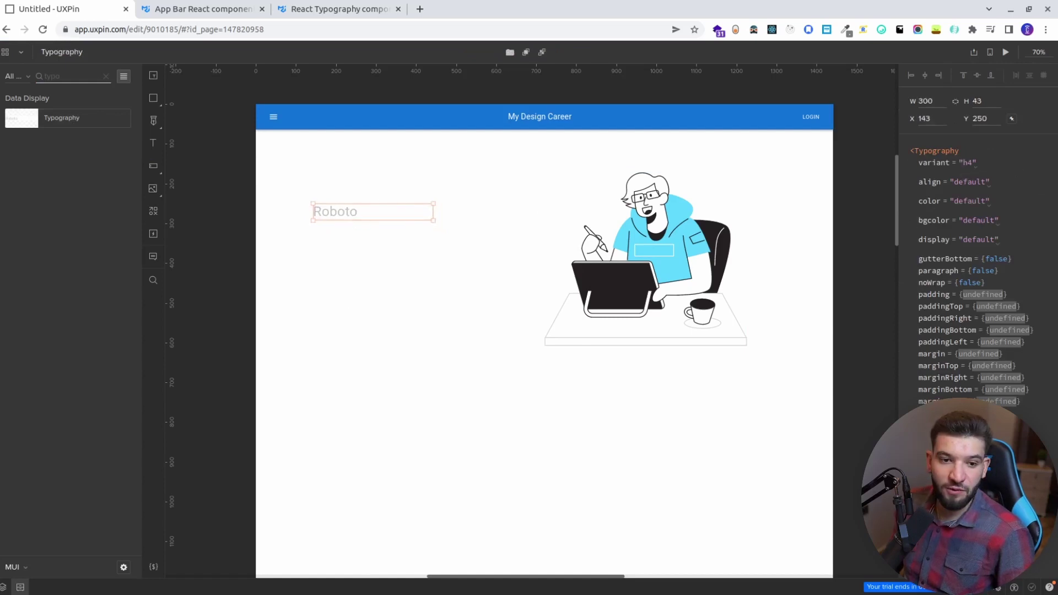
# - Set the Typography variant to h2 and its color to text.primary
pyautogui.click(968, 162)
pyautogui.press('Up')
pyautogui.press('Up')
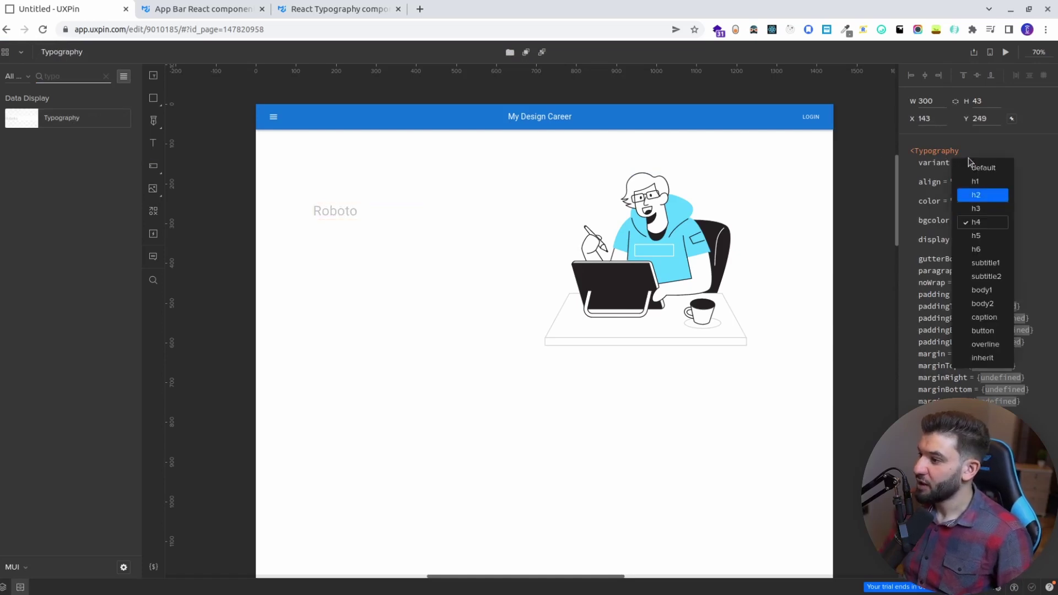
pyautogui.press('Return')
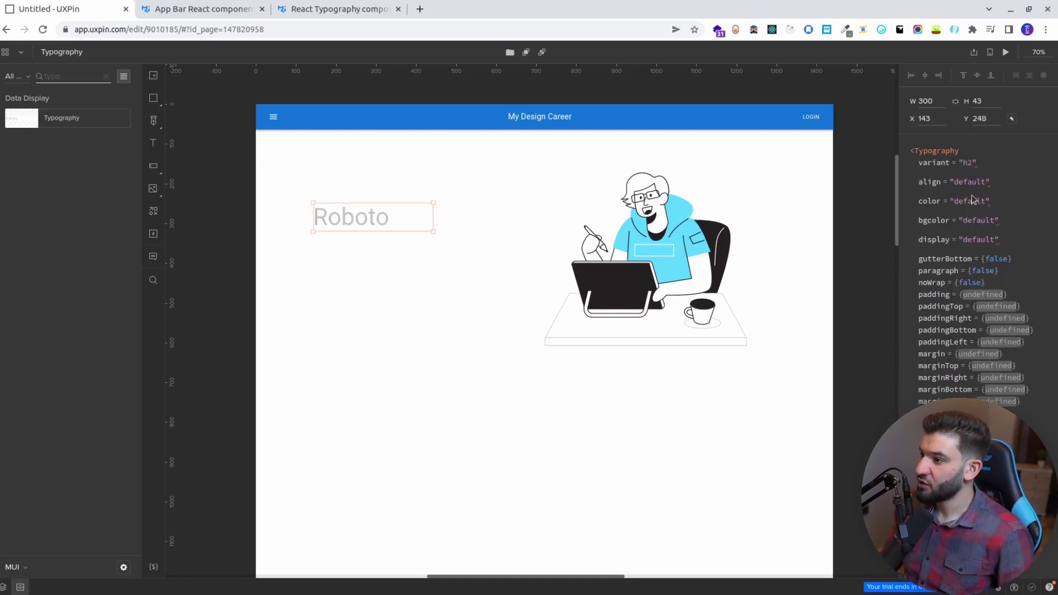
pyautogui.click(974, 202)
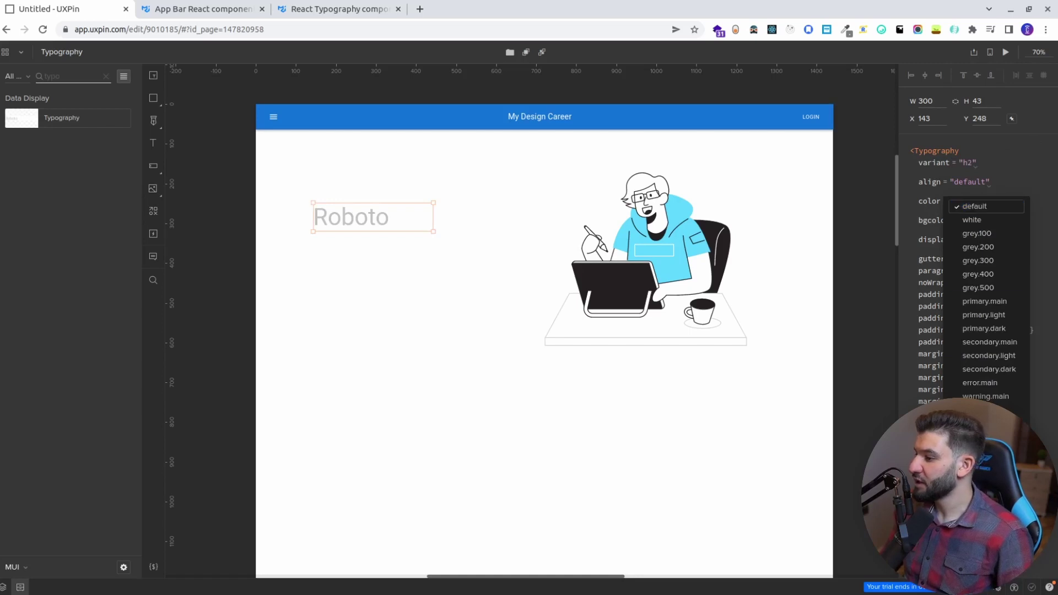
pyautogui.click(983, 437)
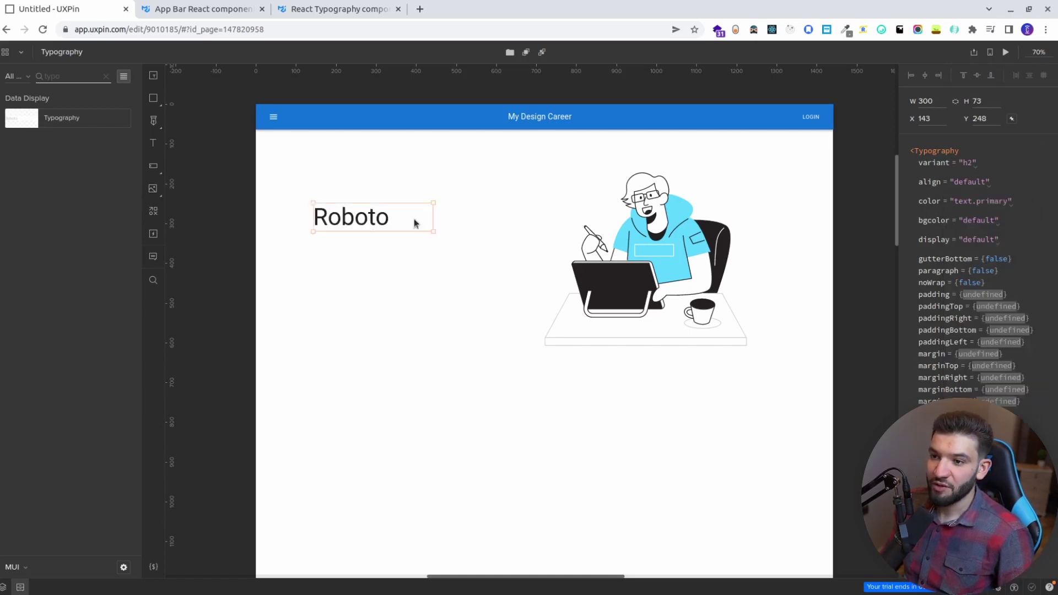